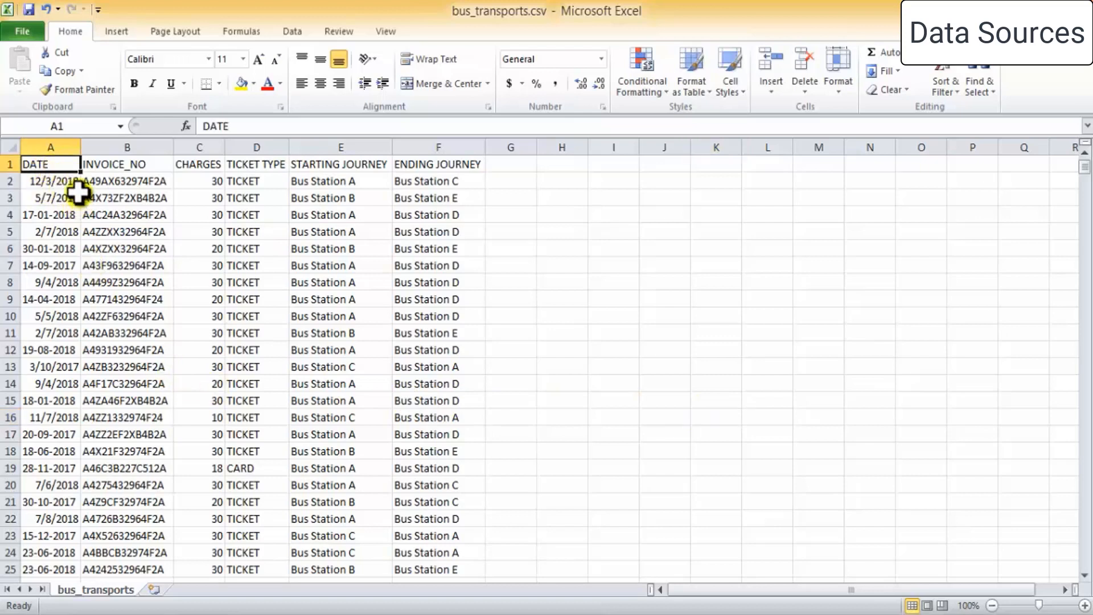
Step: Examine the date and invoice number columns of the bus transport data
left_click(67, 182)
scroll(66, 227, "down", 11)
scroll(60, 388, "down", 6)
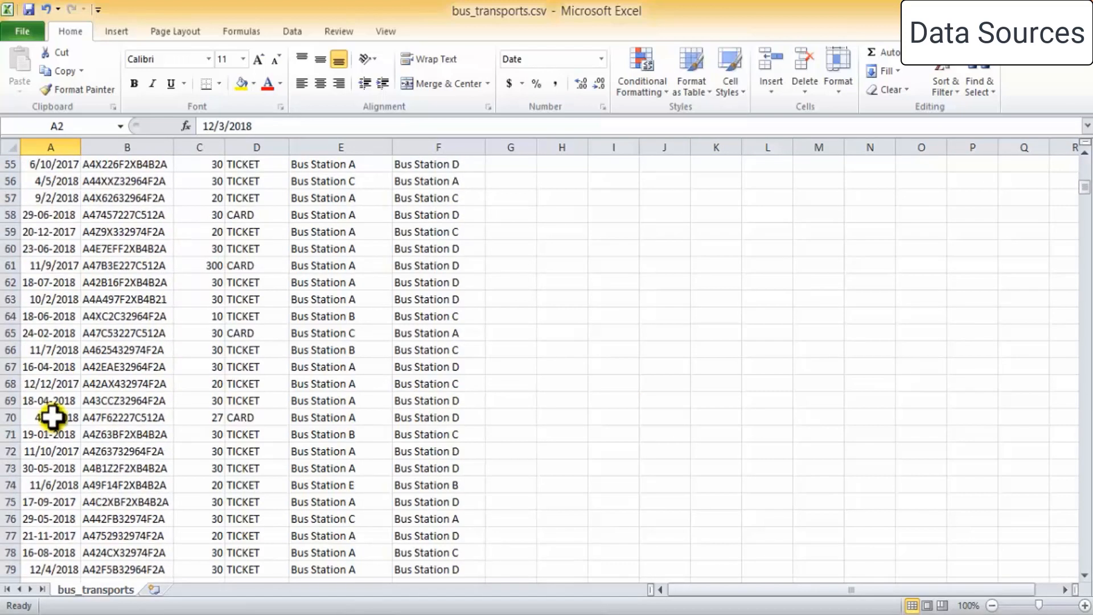
scroll(49, 400, "up", 17)
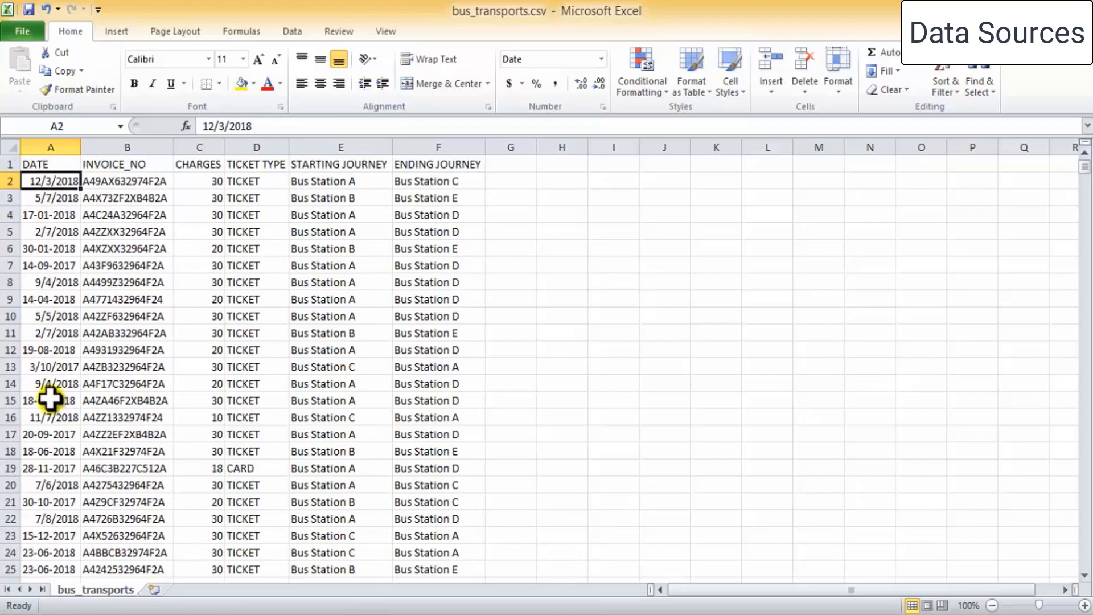
left_click(114, 163)
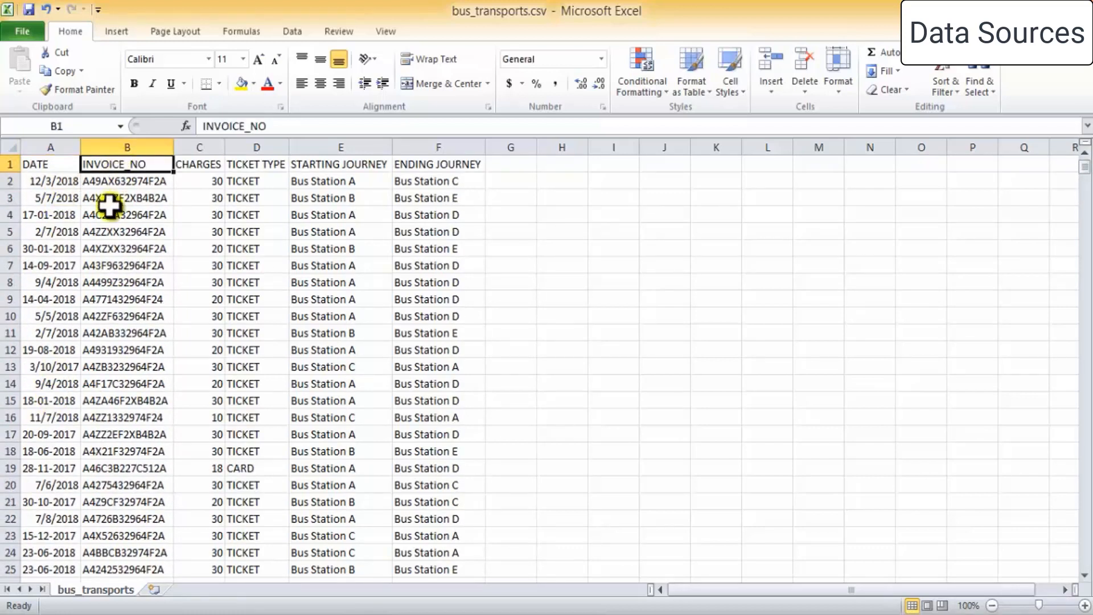
left_click(134, 183)
left_click(25, 165)
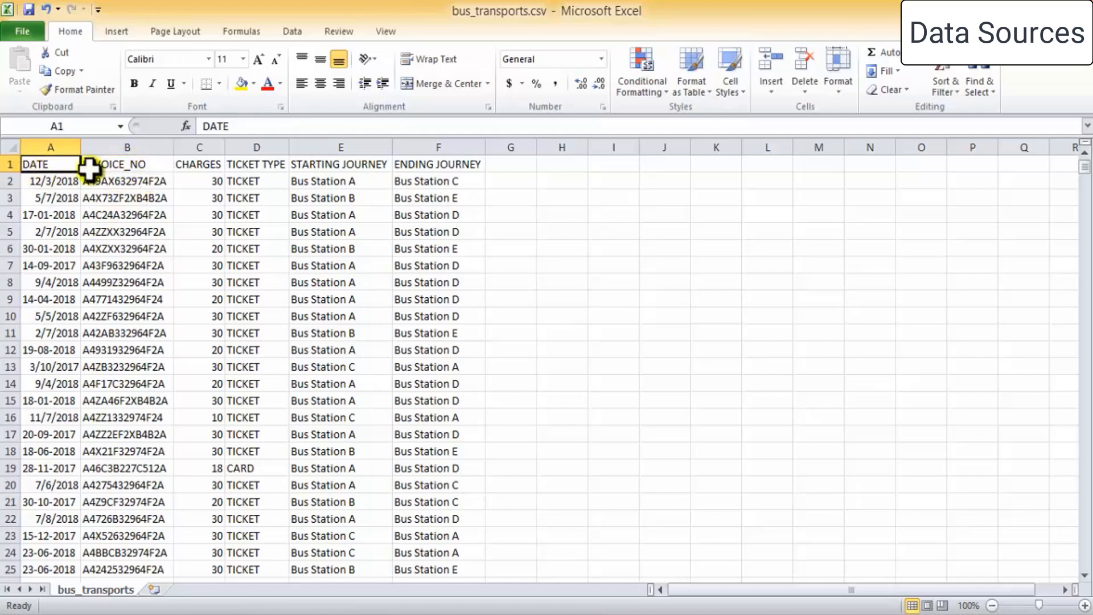
Step: Select the header row and the first record together, range A1:F2
key("shift+Down")
key("shift+Right")
key("shift+Right")
key("shift+Right")
key("shift+Right")
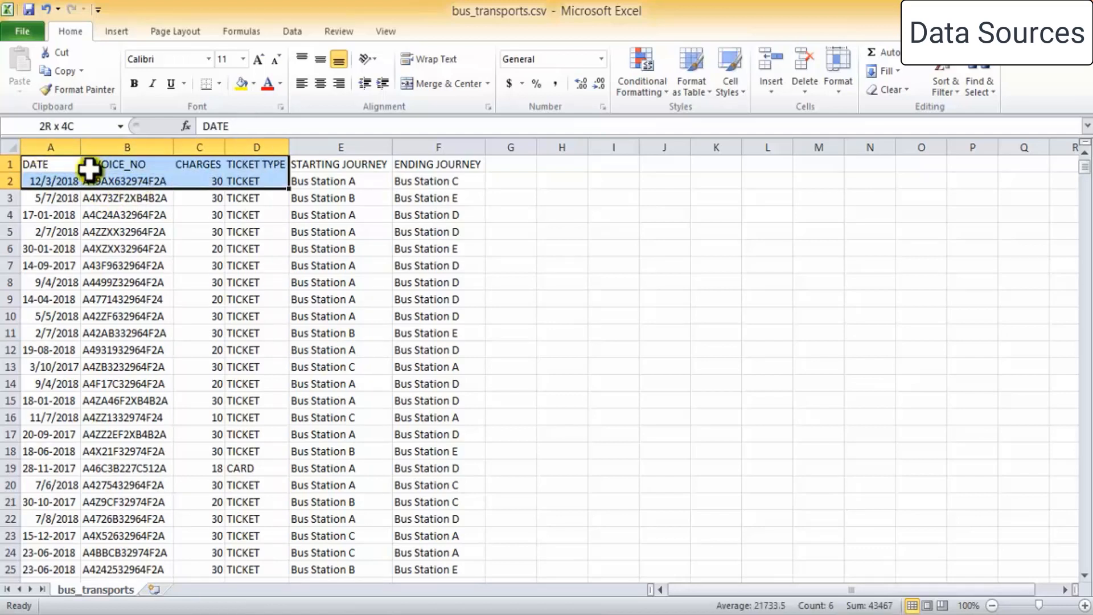
key("shift+Right")
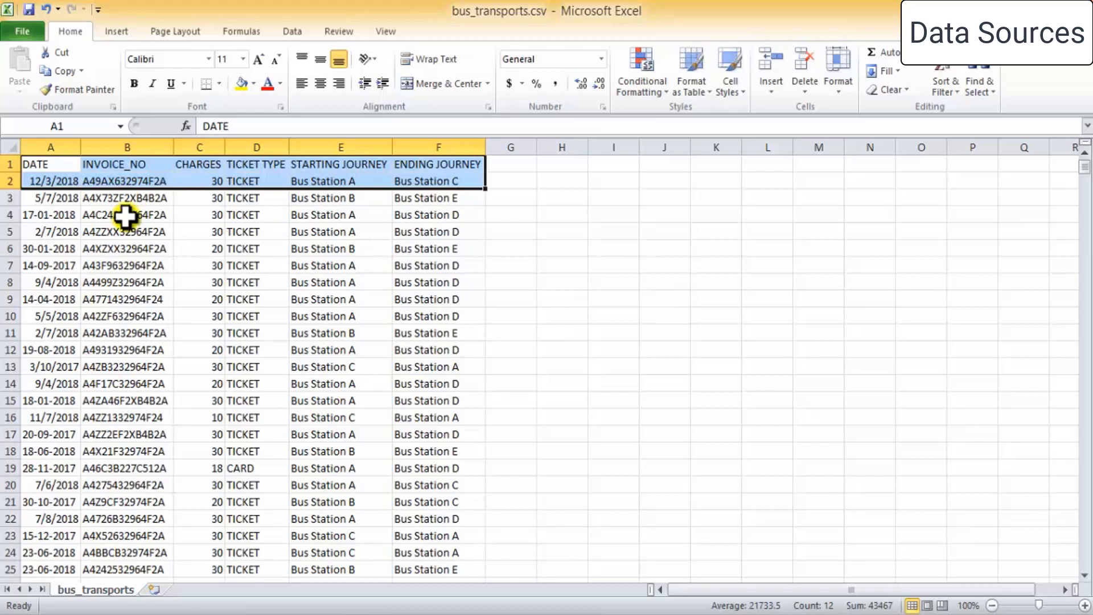
Step: Review the first record's date, invoice, charges, ticket type, starting journey and ending journey fields
left_click(363, 182)
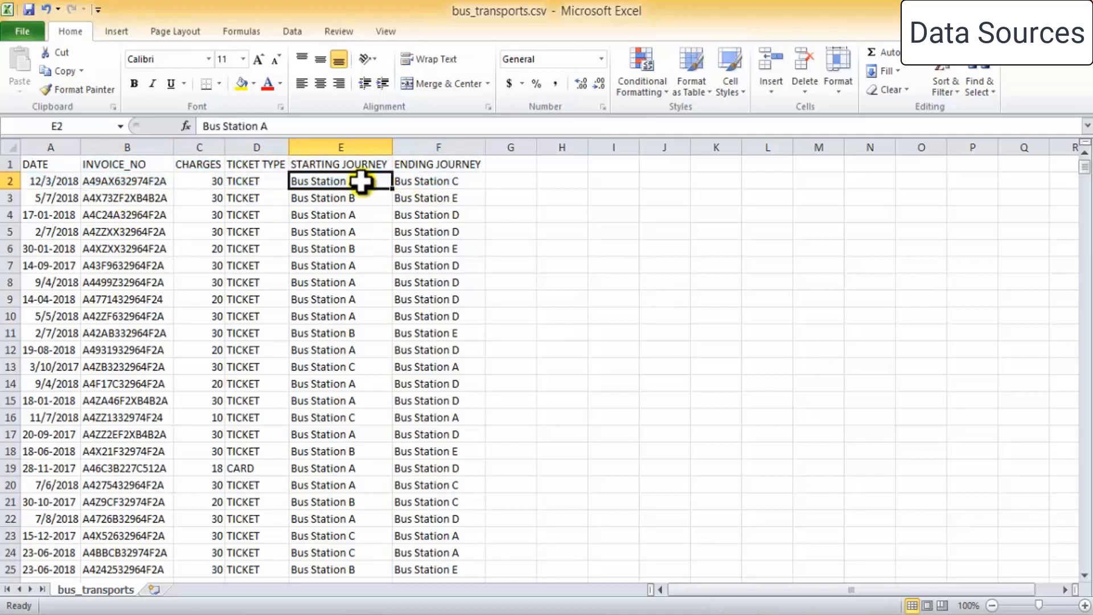
left_click(150, 184)
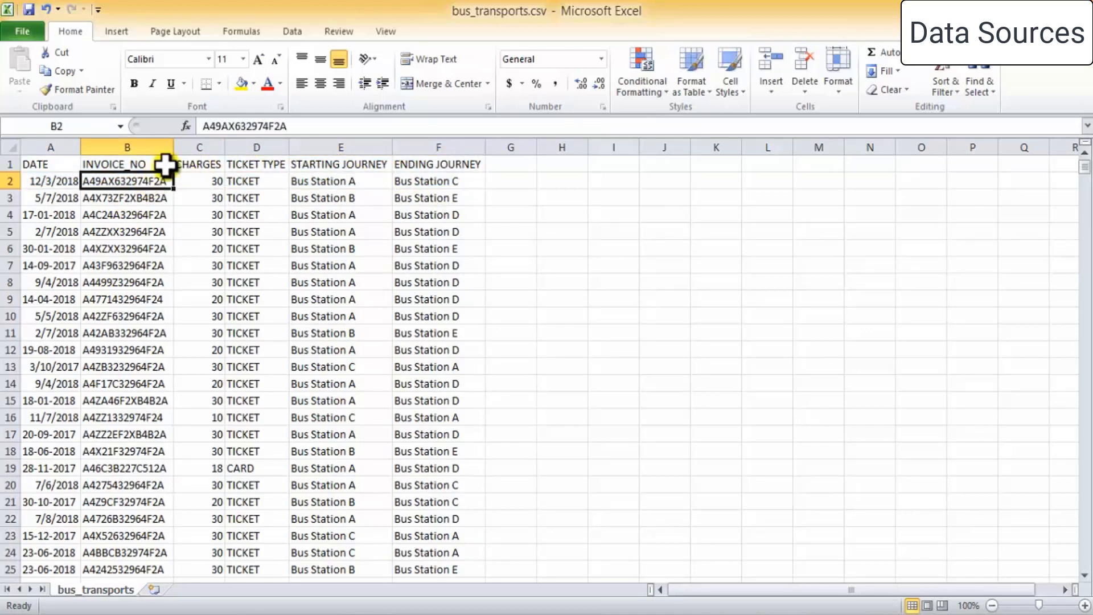
left_click(212, 185)
left_click(278, 180)
left_click(348, 184)
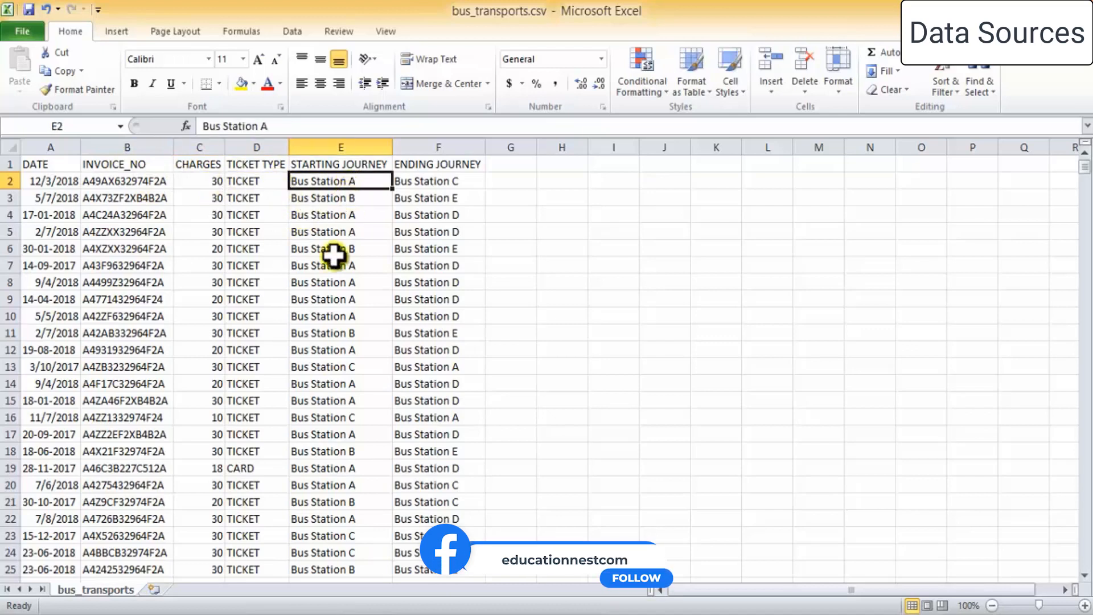
left_click(335, 167)
left_click(345, 181)
left_click(424, 181)
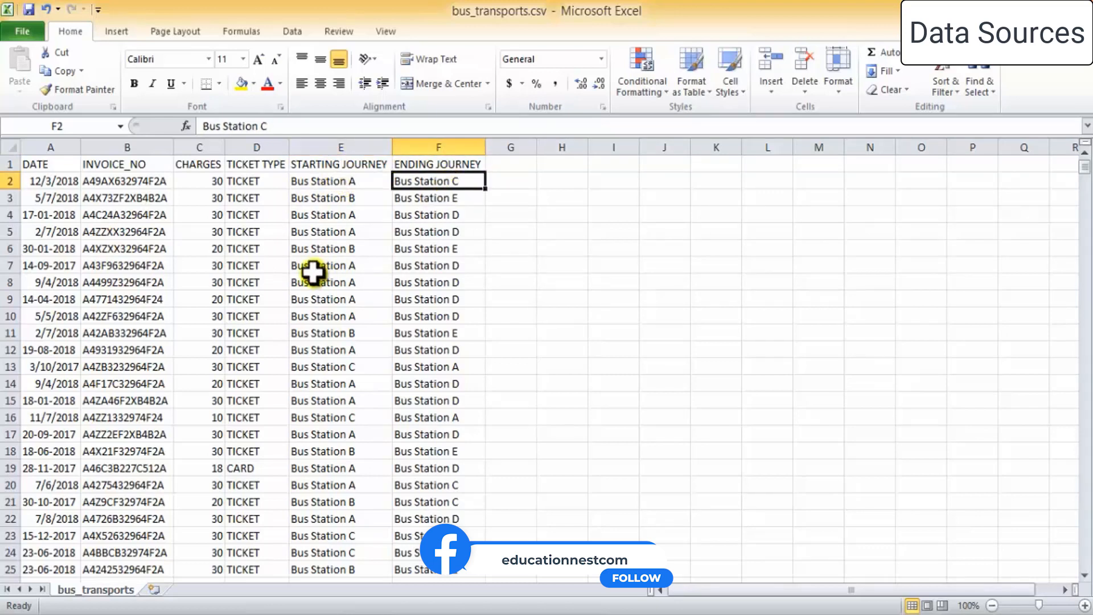
left_click(40, 182)
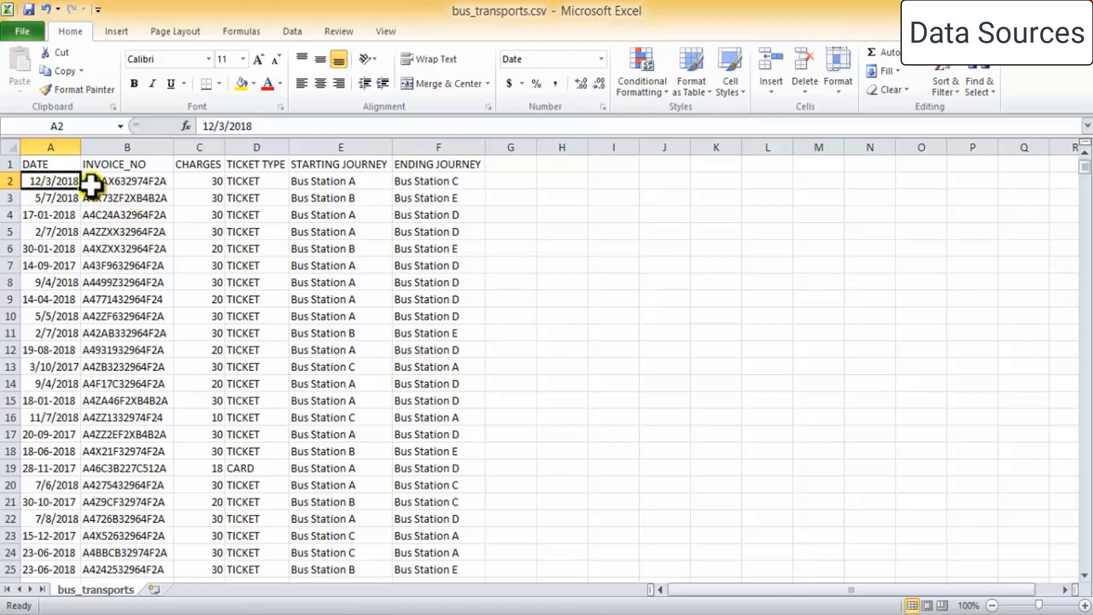
Step: Add filters to the header row from DATE to ENDING JOURNEY
left_click(35, 164)
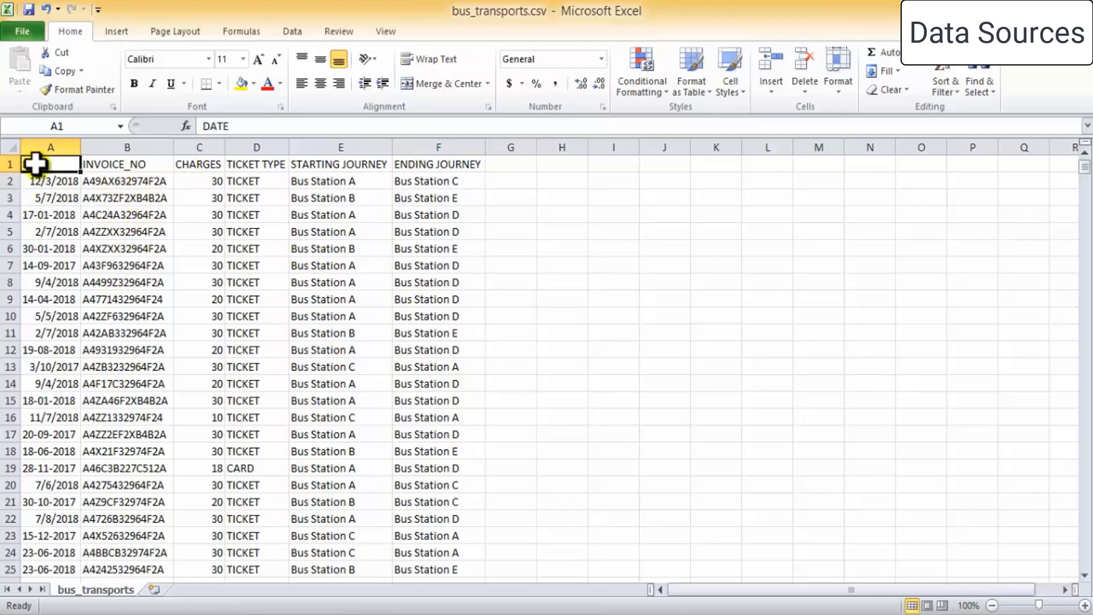
key("shift+Right")
key("shift+Right")
key("shift+Right")
key("shift+Right")
key("shift+Right")
key("shift+Right")
key("shift+Left")
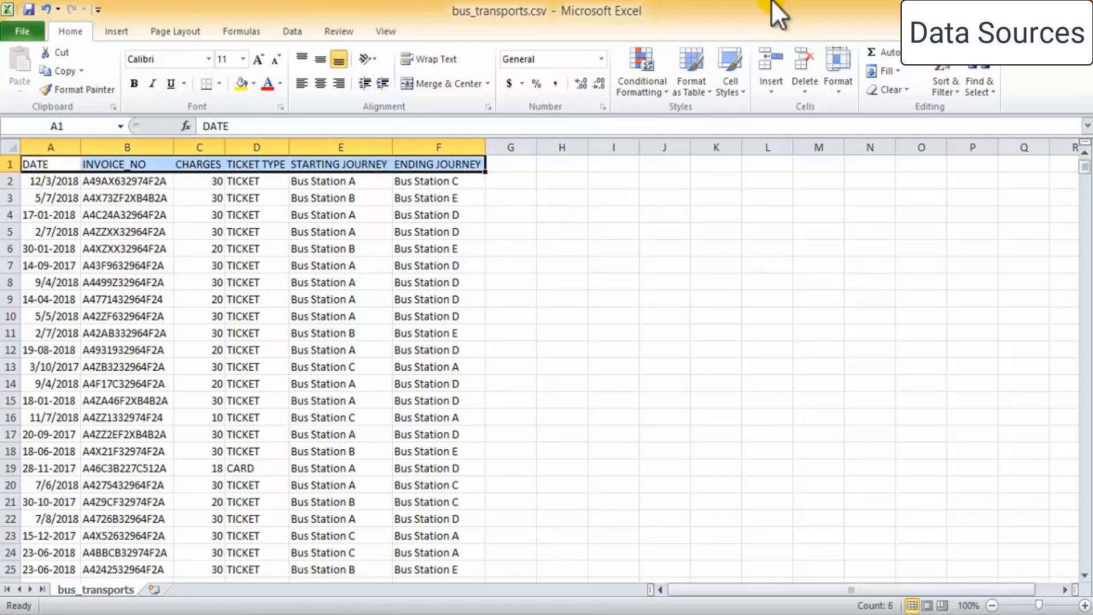
left_click(944, 87)
left_click(972, 164)
left_click(613, 333)
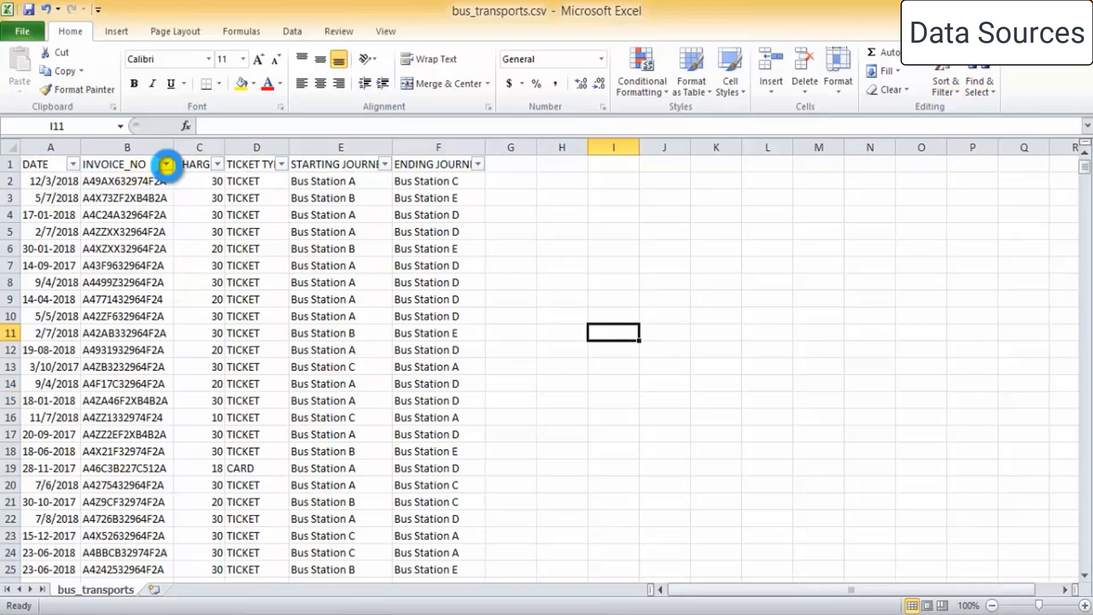
Step: Look at the filter choices for the INVOICE_NO and DATE columns without applying any filter
left_click(166, 164)
left_click(167, 165)
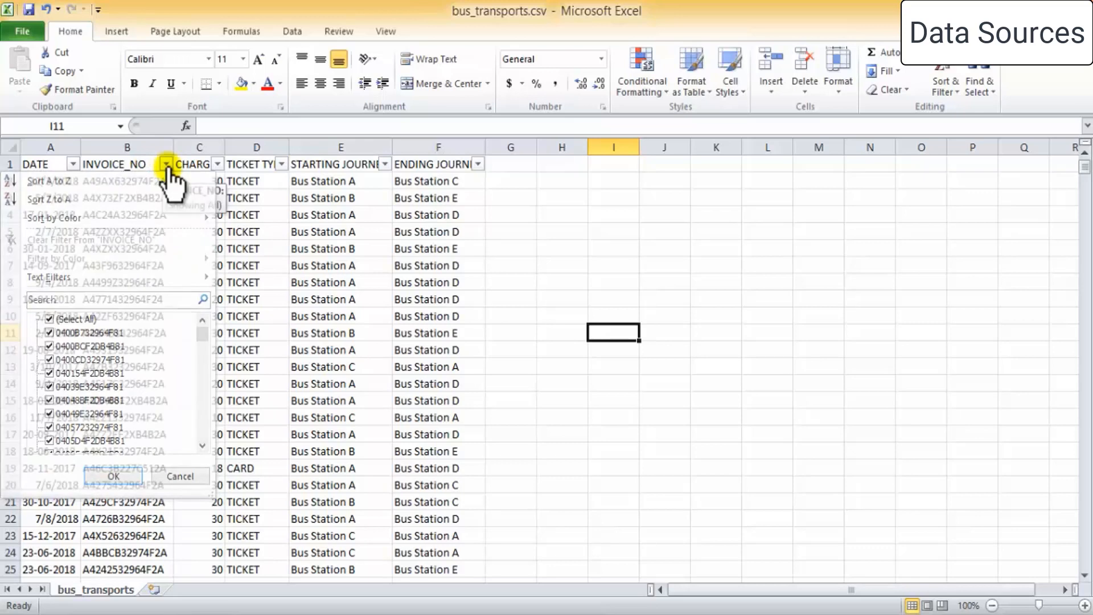
left_click(73, 164)
left_click(73, 164)
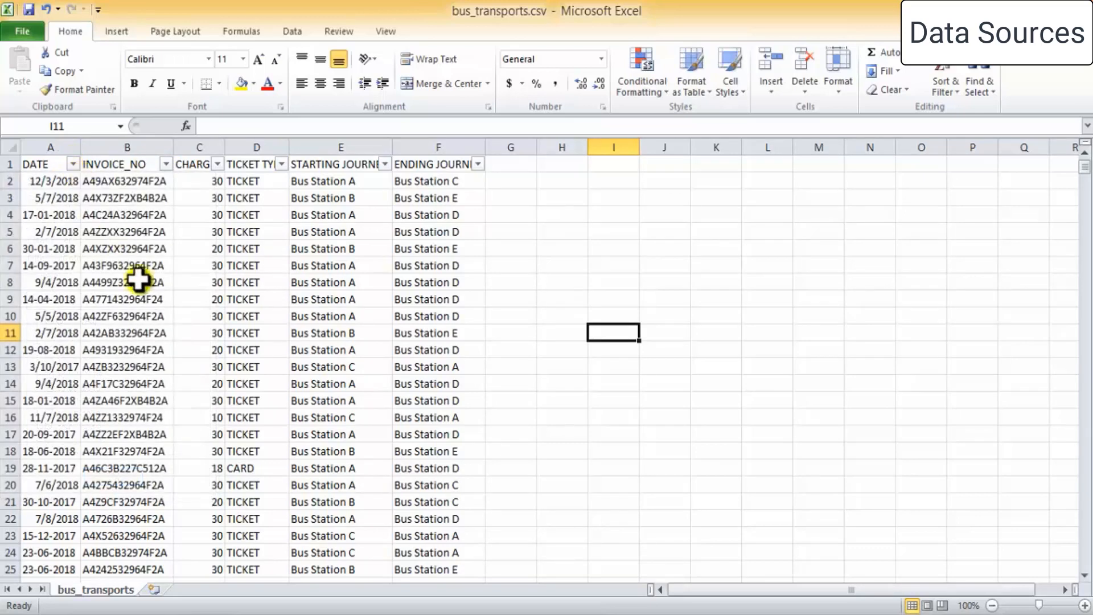
left_click(73, 164)
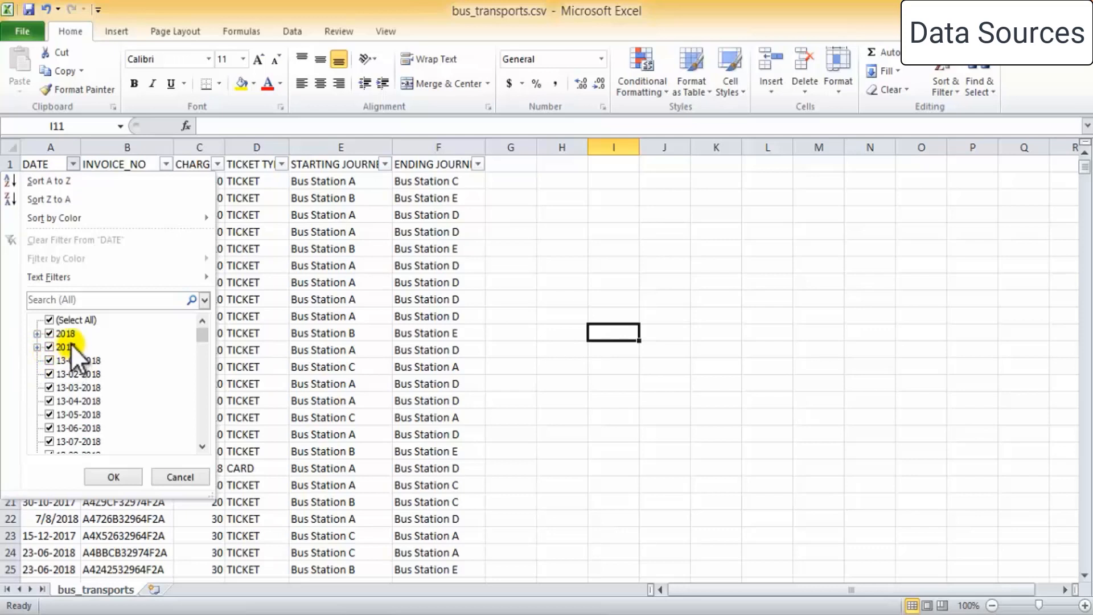
left_click(179, 476)
Step: Sort the records by the DATE column from A to Z, expanding the selection to the adjacent data
left_click(52, 183)
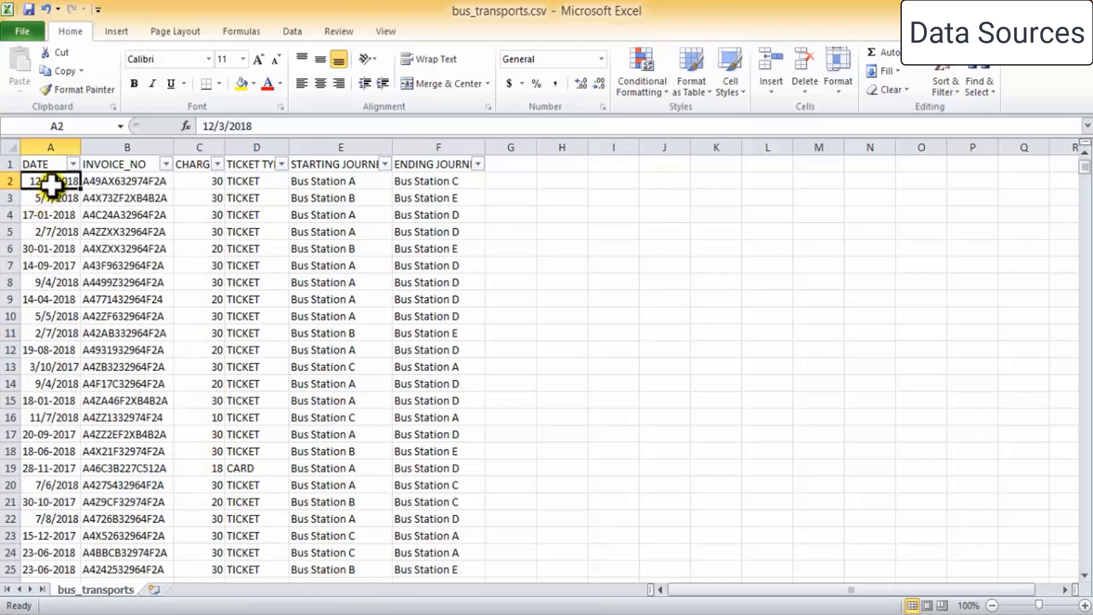
key("ctrl+shift+Down")
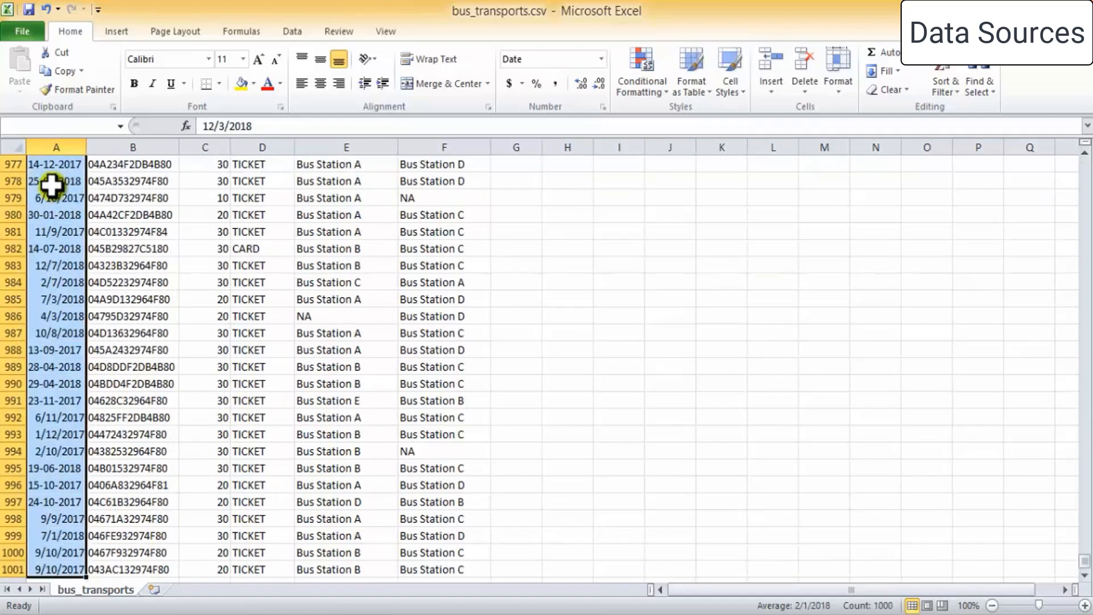
left_click(941, 87)
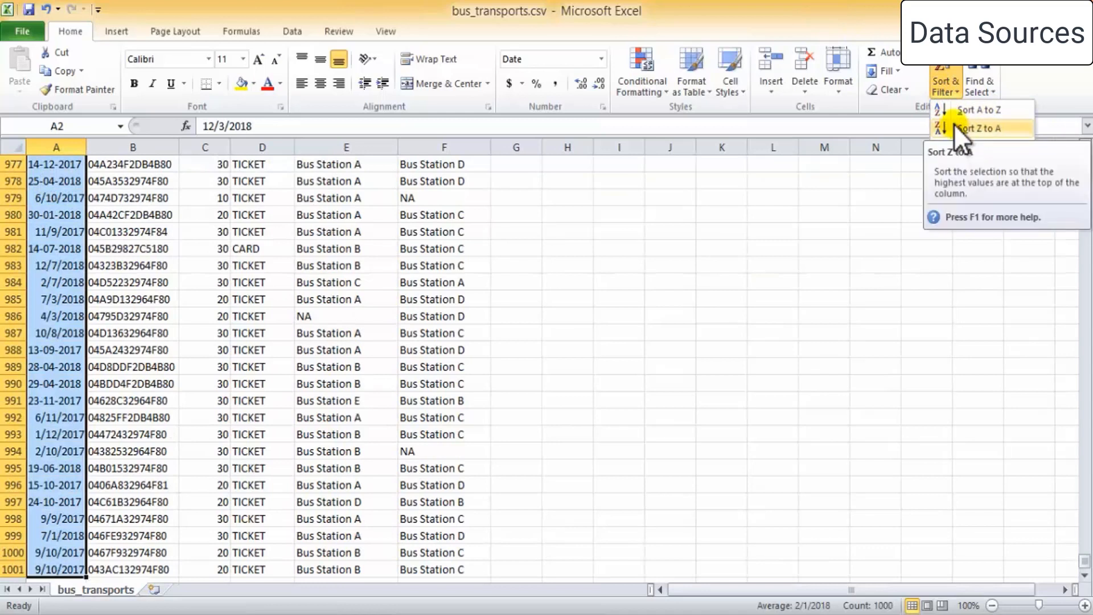
left_click(956, 111)
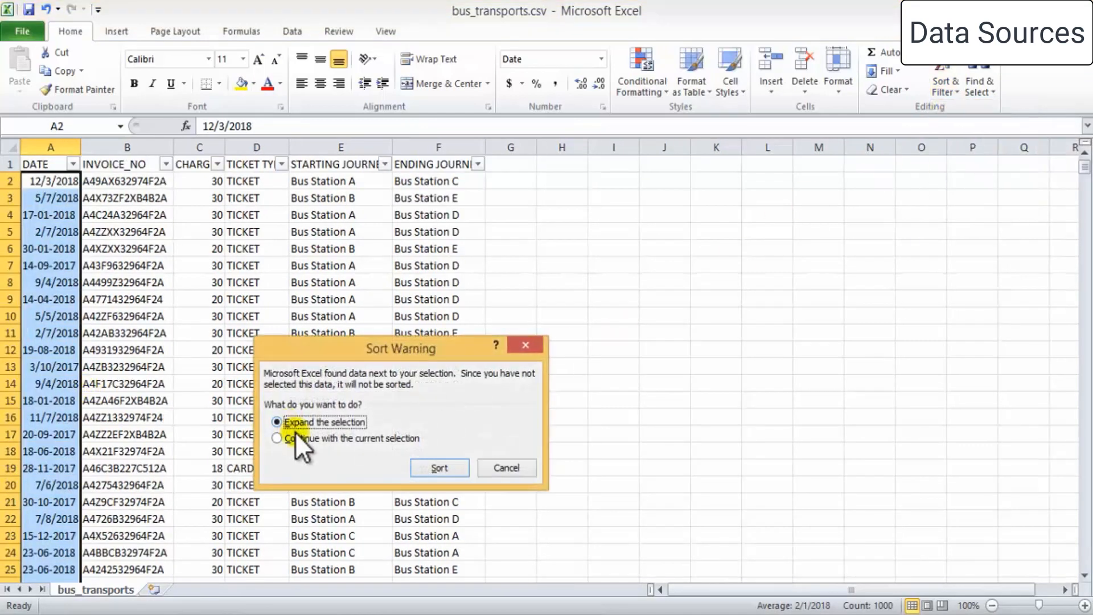
left_click(455, 469)
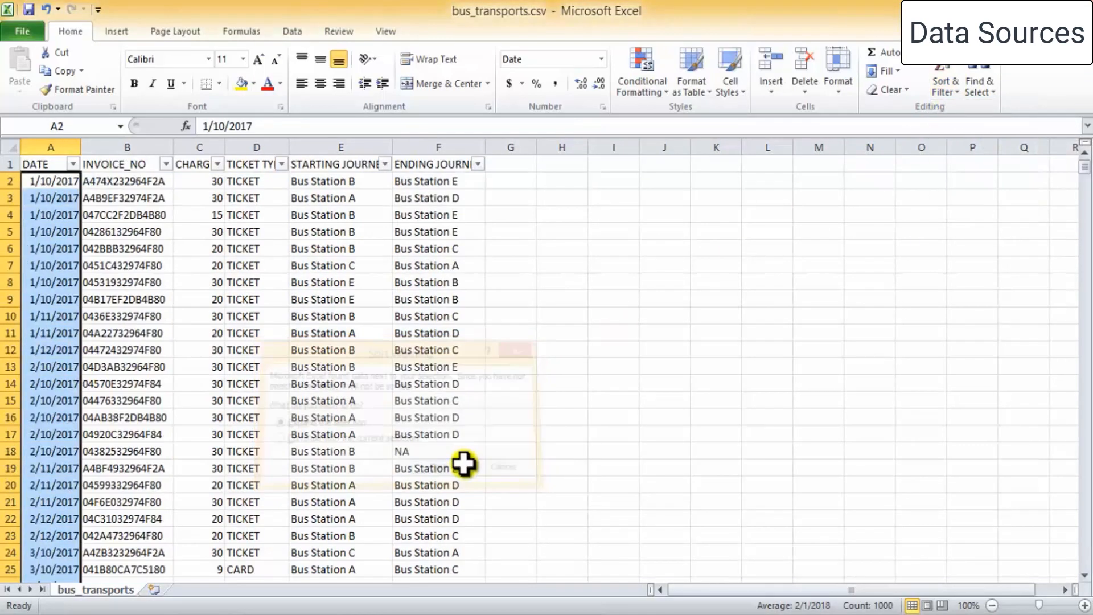
Step: Check the order of the sorted dates from the first record to the last and down the column
left_click(60, 182)
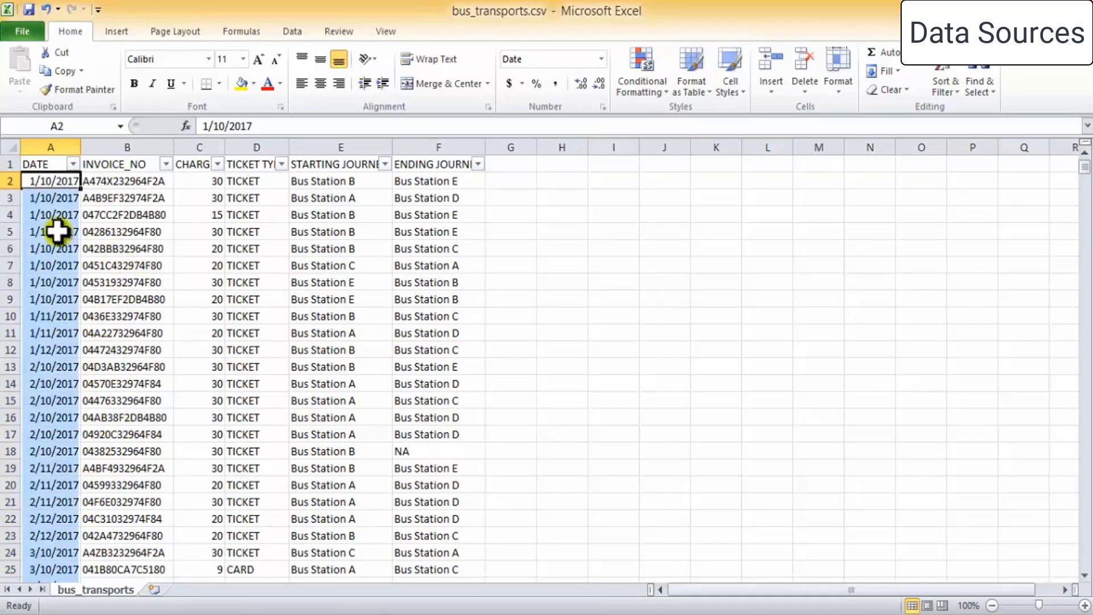
key("ctrl+shift+Down")
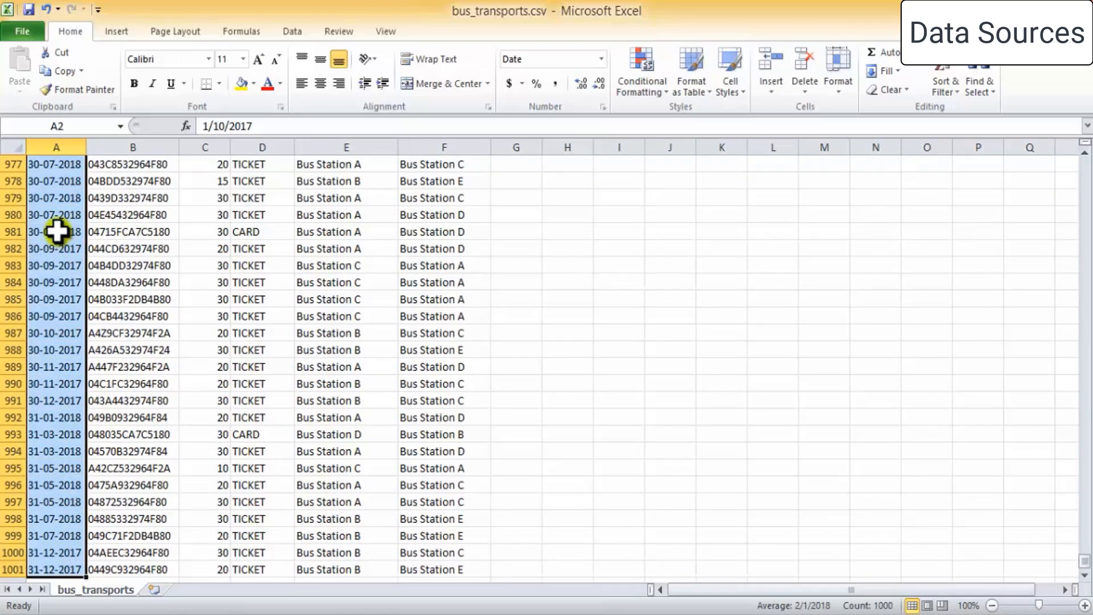
key("ctrl+Home")
key("Down")
key("Down")
key("Down")
key("Down")
key("Down")
key("Up")
key("Up")
key("Up")
key("Up")
key("Down")
key("Down")
key("Down")
key("Down")
key("Down")
key("Down")
key("Down")
key("Down")
key("Down")
key("Down")
key("Down")
key("Down")
key("Down")
key("Down")
key("Down")
key("Down")
key("Down")
key("Down")
key("Down")
key("Down")
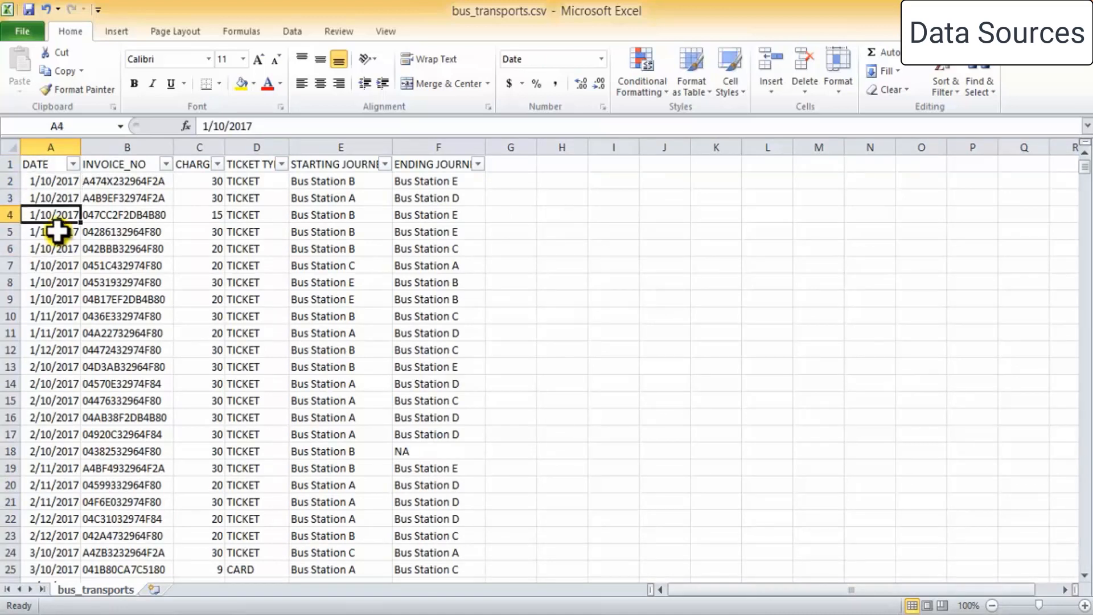
key("Down")
key("Down")
key("Down")
key("Down")
key("Down")
key("Down")
key("Down")
key("Down")
key("Down")
key("Down")
key("Down")
key("Down")
key("Down")
key("Down")
key("Down")
key("Down")
key("Down")
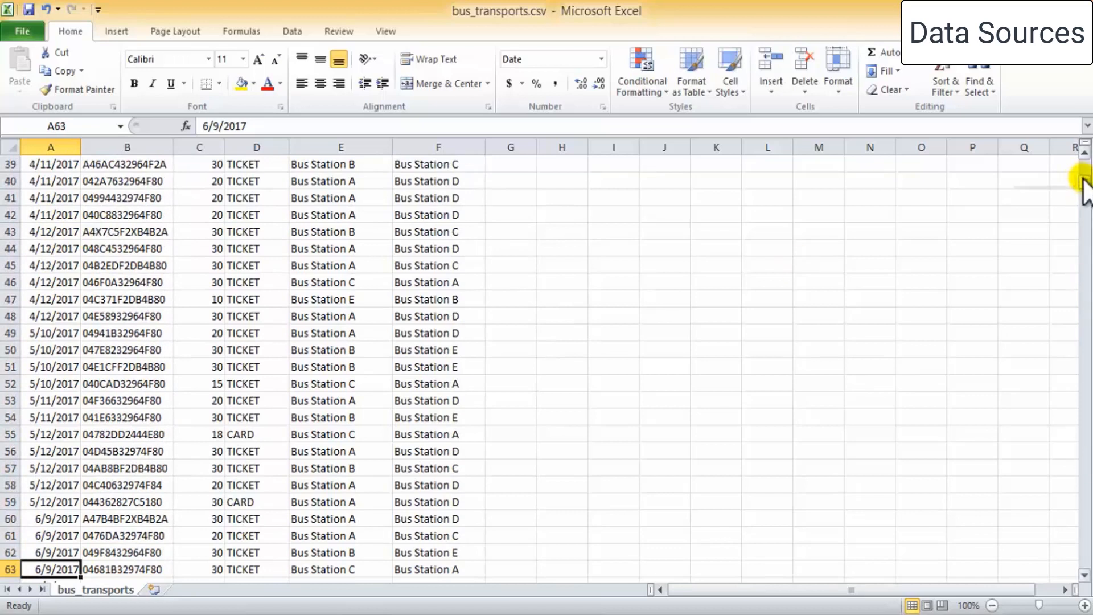
Step: Format all values in the DATE column, from A2 to the last record, as Short Date
left_click_drag(1084, 181, 1084, 165)
left_click(57, 180)
key("ctrl+shift+Down")
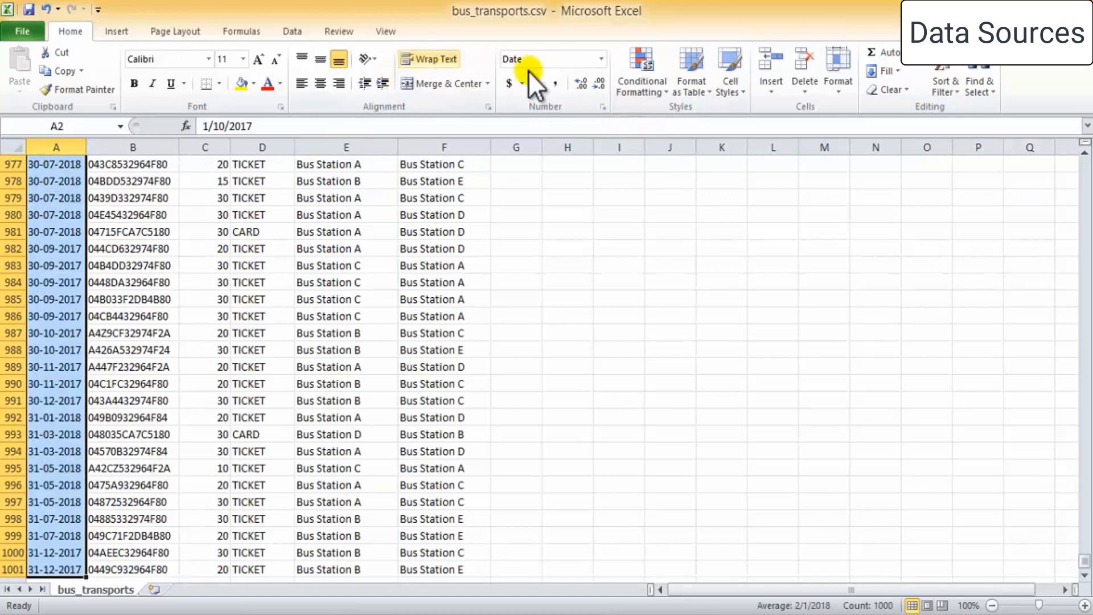
left_click(601, 58)
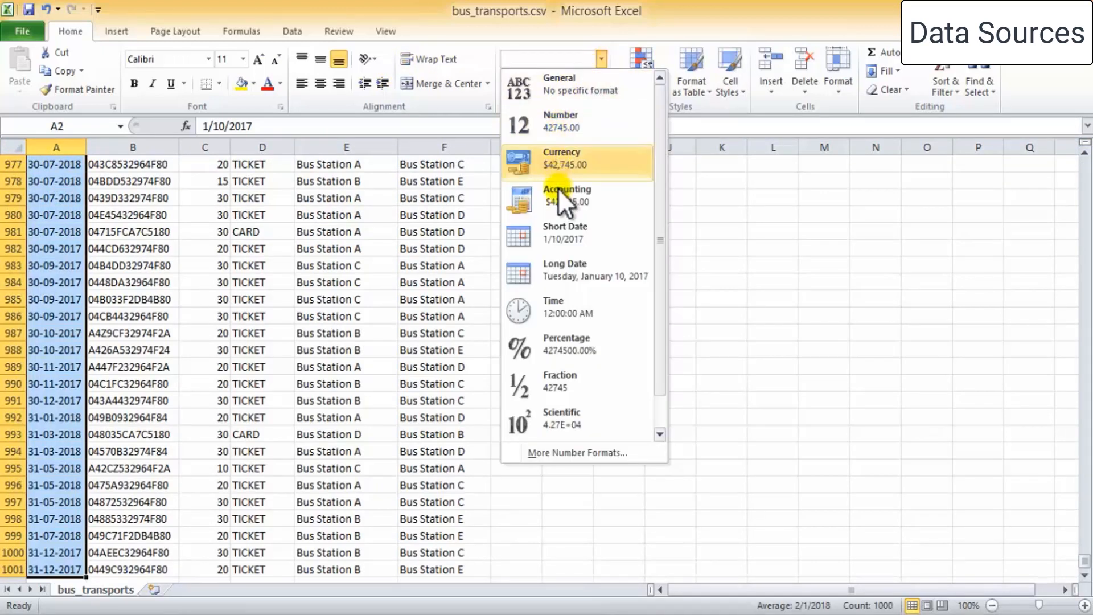
left_click(580, 237)
Step: Sort the reformatted DATE column from A to Z again, with the selection expanded to the neighbouring columns
scroll(98, 506, "down", 5)
mouse_move(1084, 174)
left_mouse_down()
mouse_move(1085, 576)
mouse_move(1082, 165)
left_mouse_up()
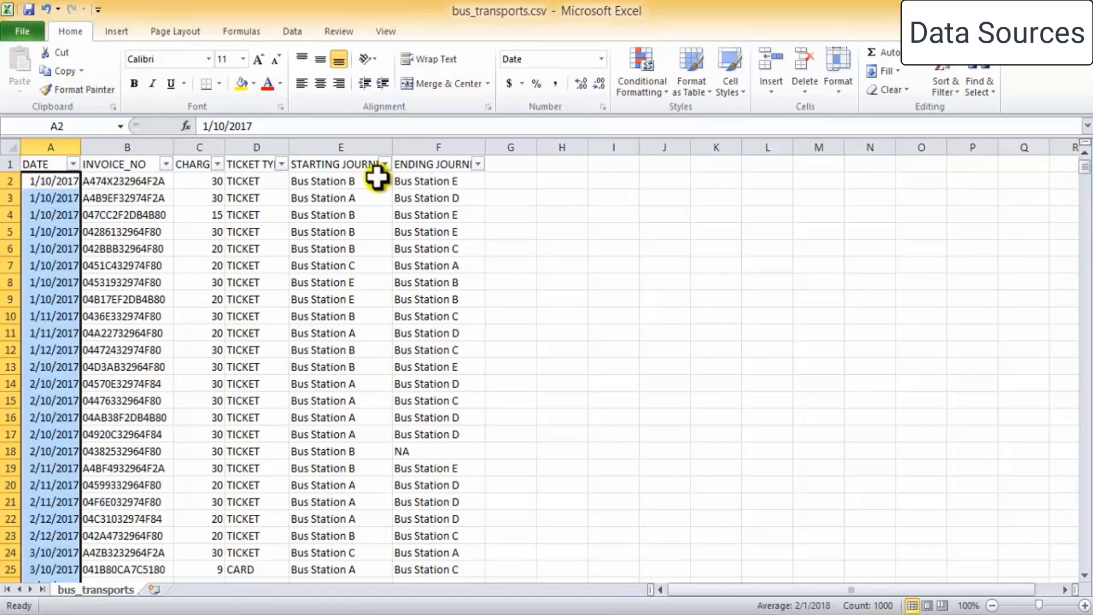
left_click(942, 77)
left_click(954, 112)
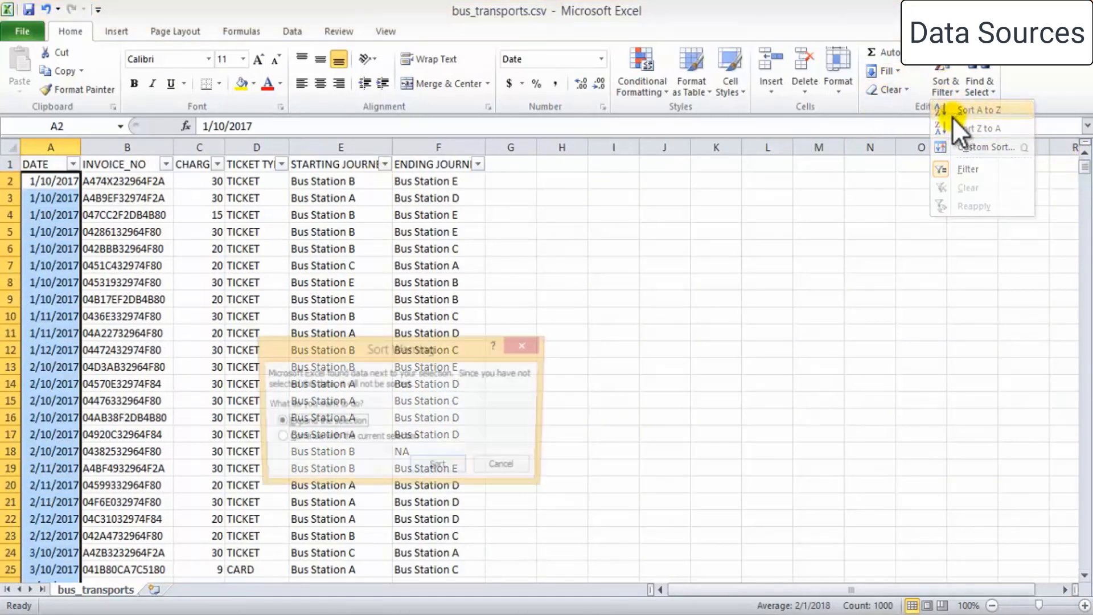
left_click(439, 468)
Step: Save bus_transports.csv, keeping the workbook in CSV format
left_click(187, 417)
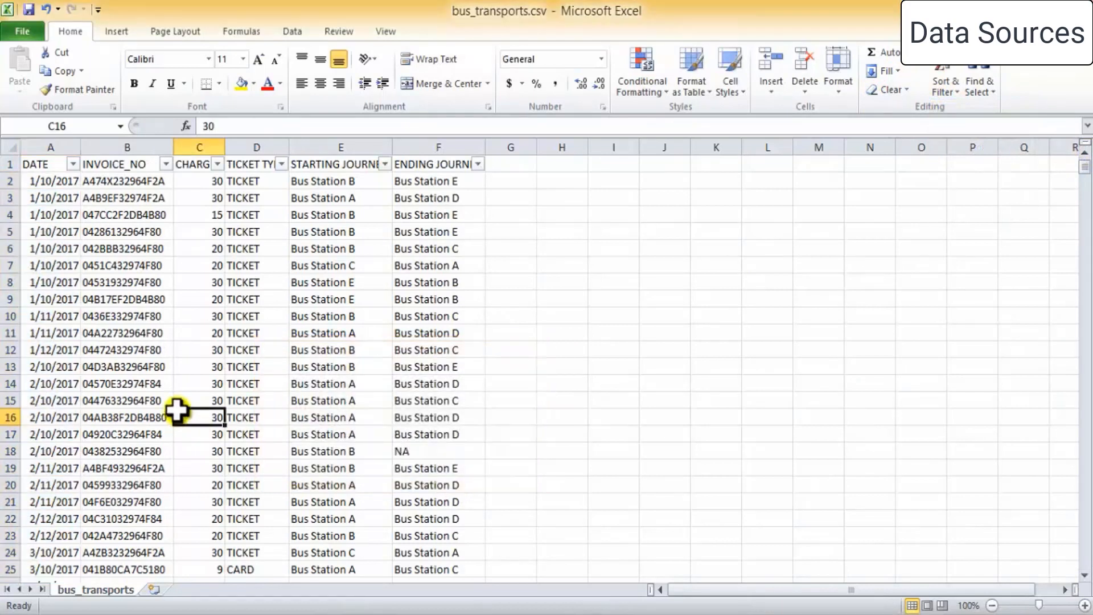
key("ctrl+s")
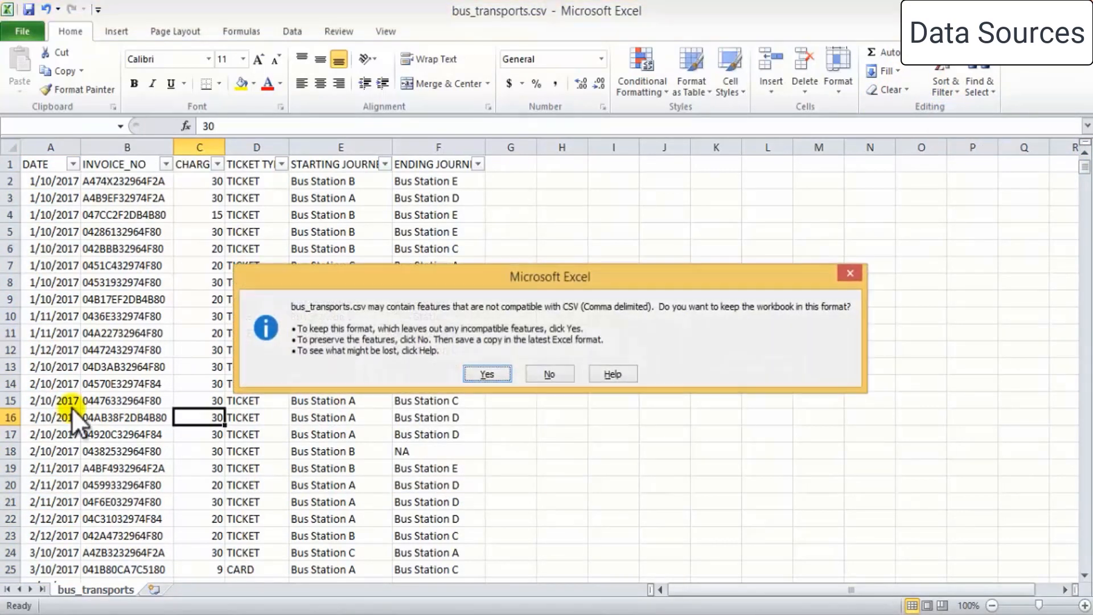
left_click(490, 373)
Step: Examine the DATE values from A2 to the last record and through the final rows
left_click(71, 185)
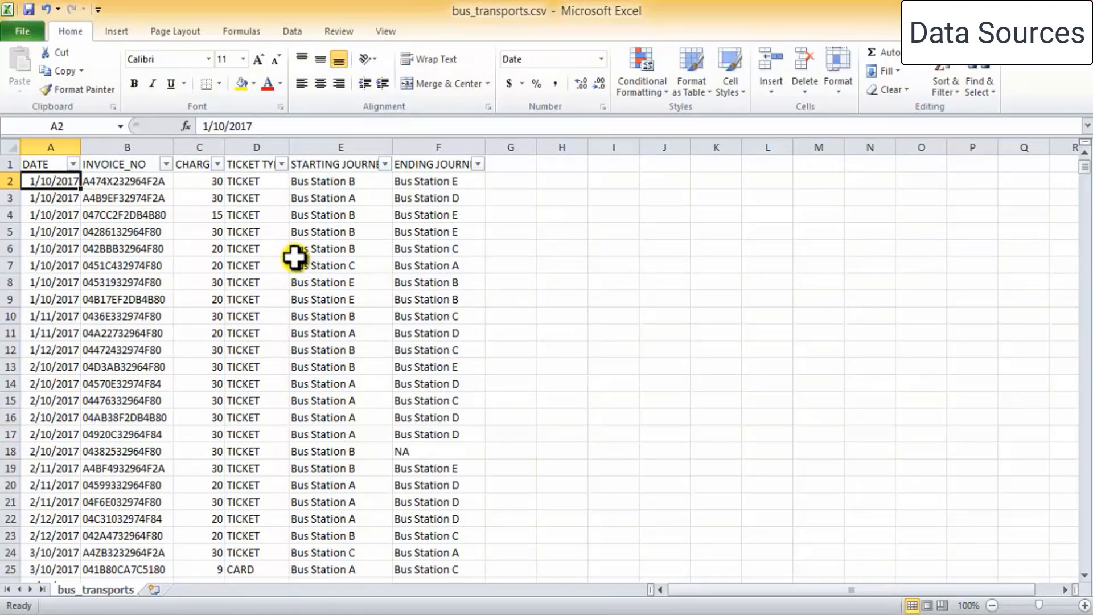
key("ctrl+shift+Down")
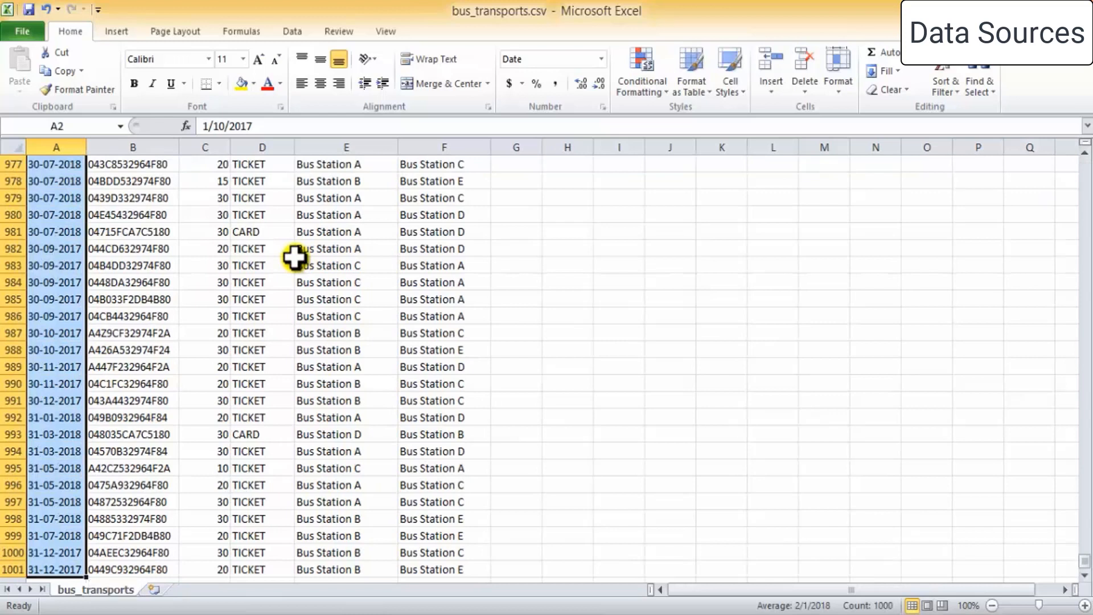
left_click(420, 383)
scroll(103, 316, "up", 5)
scroll(103, 316, "up", 20)
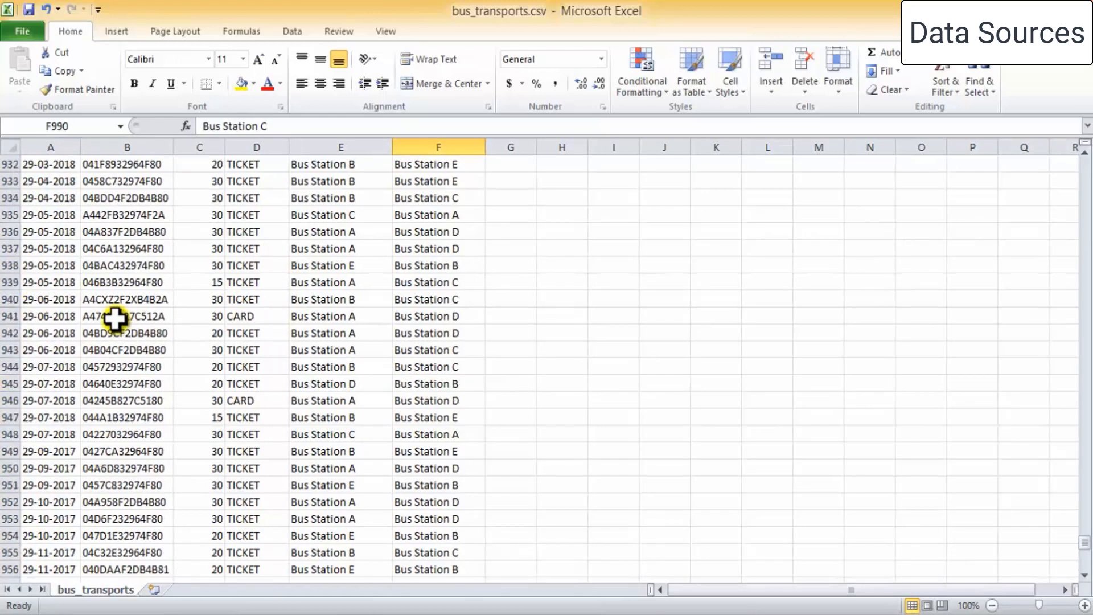
Step: Examine the values offered in the CHARGES filter list, through to the largest charges
left_click_drag(1083, 524, 1085, 165)
left_click(51, 185)
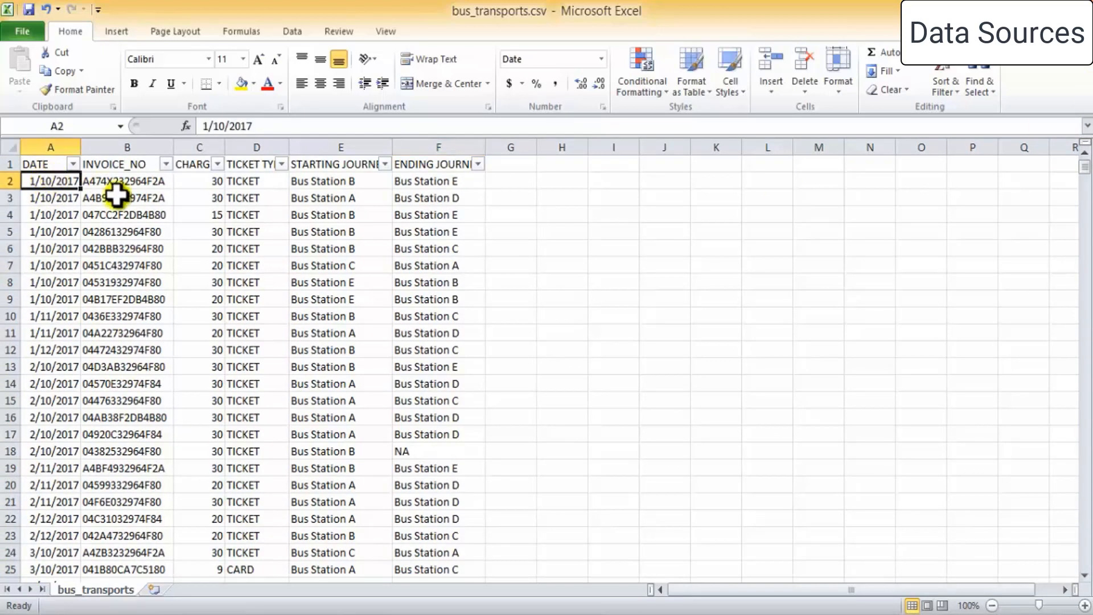
left_click(157, 181)
left_click(188, 181)
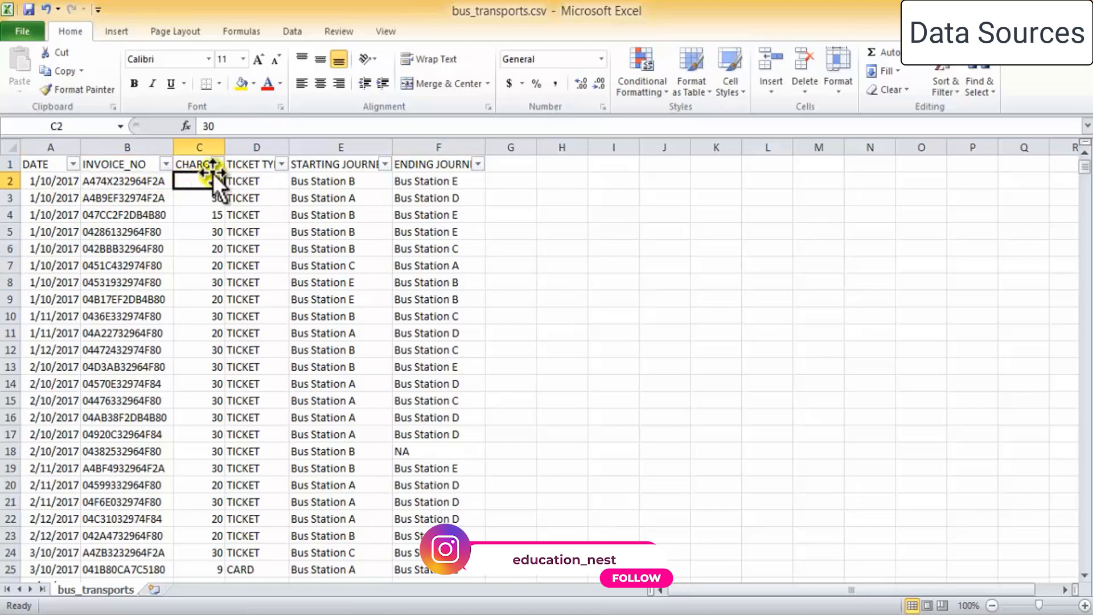
left_click(217, 164)
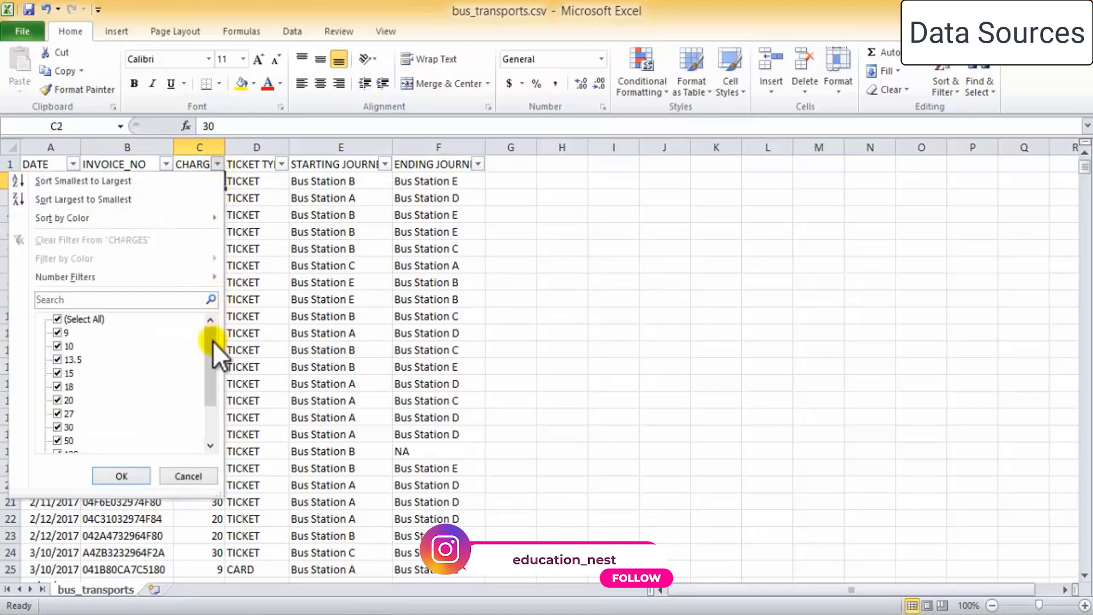
left_click_drag(210, 344, 210, 424)
left_click(185, 476)
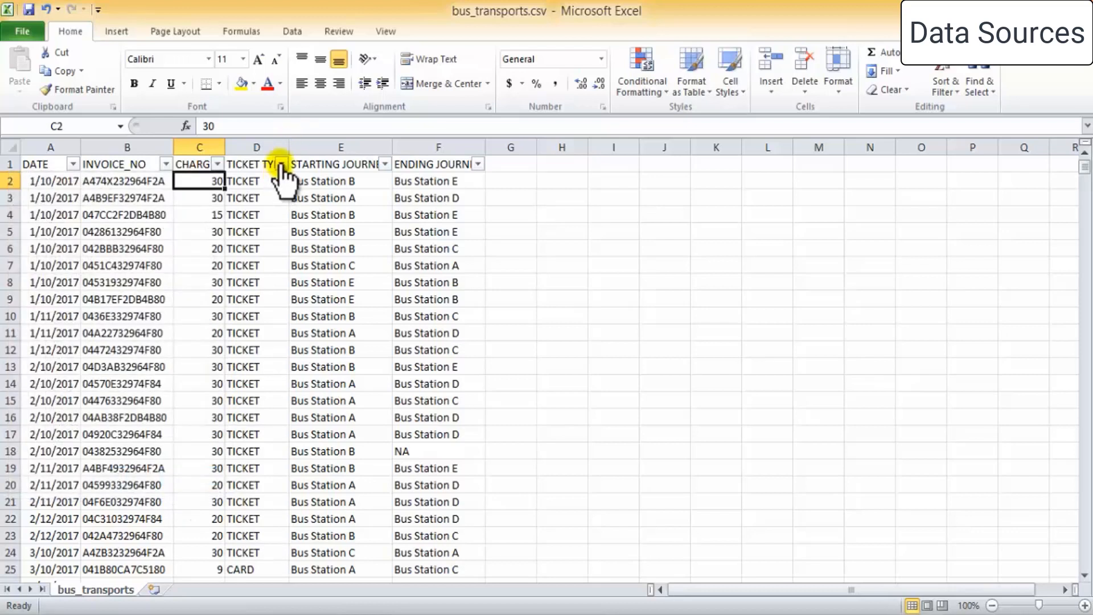
Step: Examine the distinct values in the TICKET TYPE, STARTING JOURNEY and ENDING JOURNEY filter lists without applying a filter
left_click(281, 164)
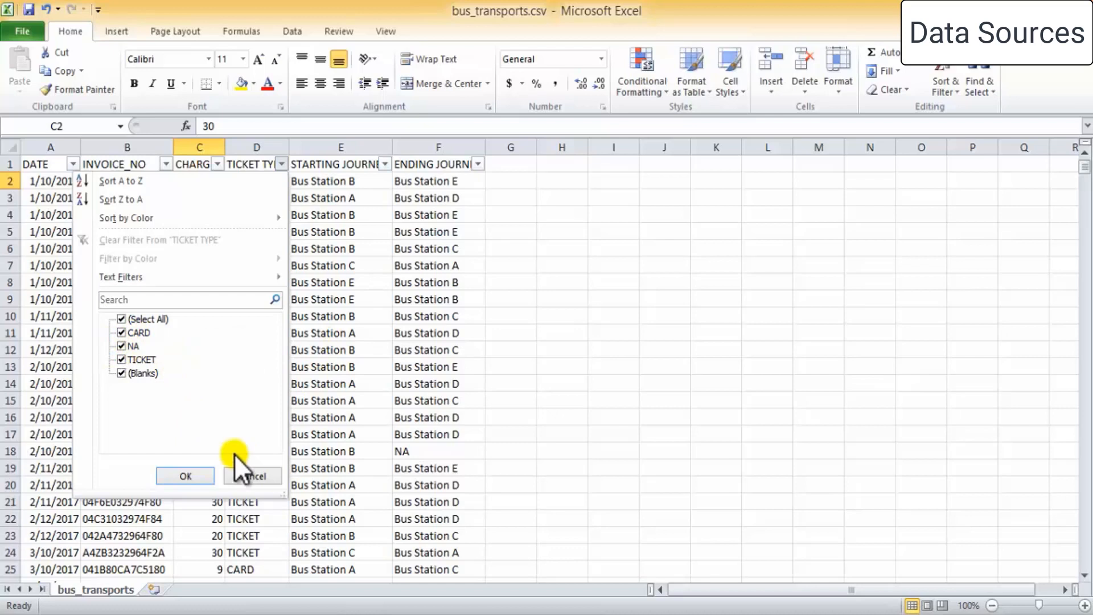
left_click(258, 476)
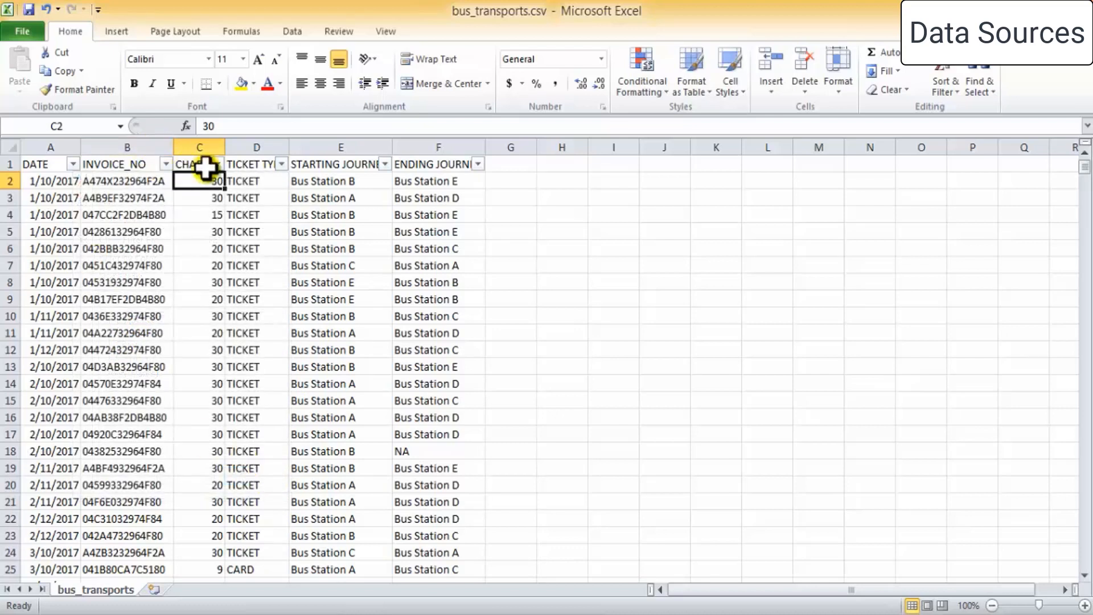
left_click(386, 165)
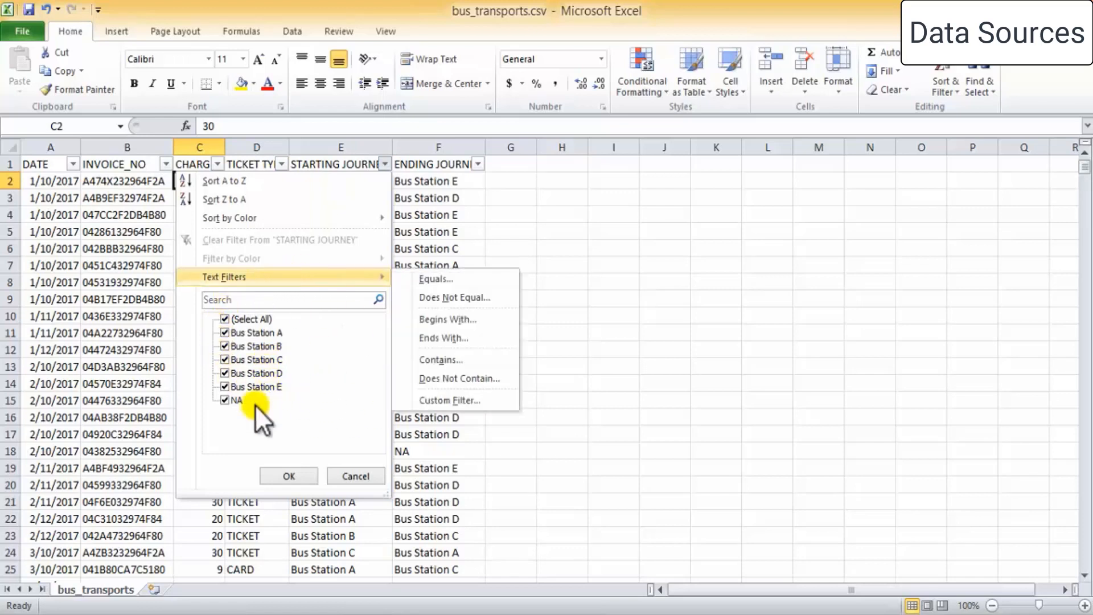
left_click(356, 476)
left_click(477, 178)
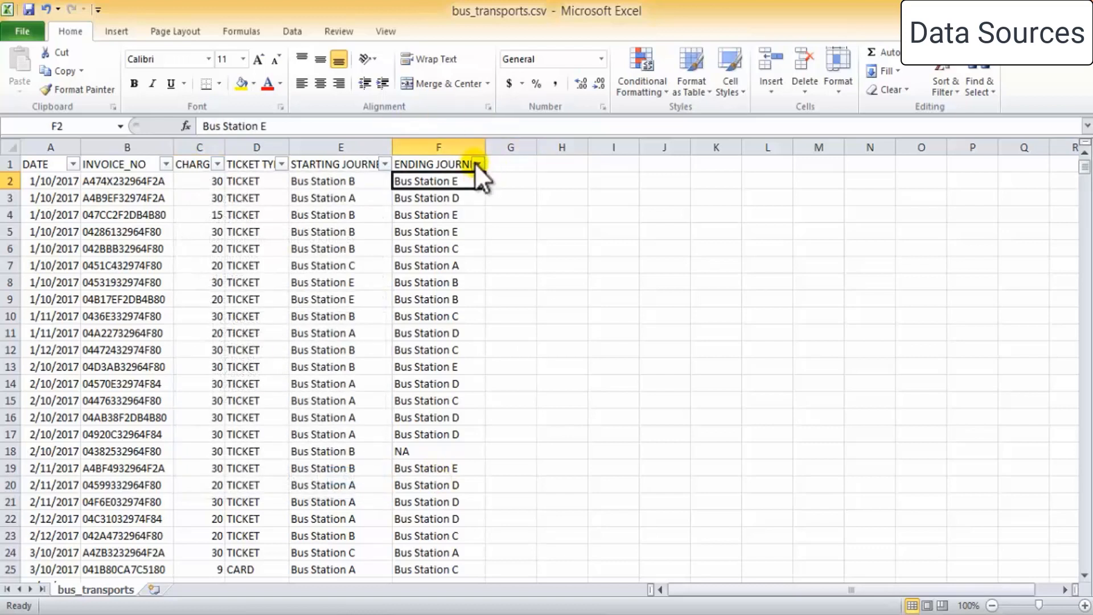
left_click(478, 164)
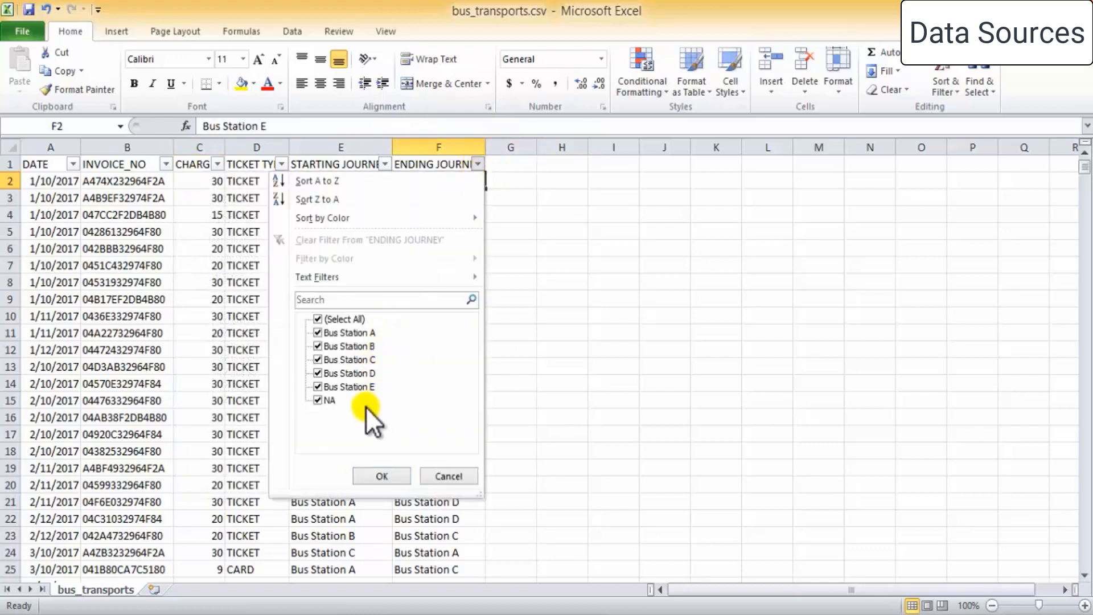
left_click(447, 477)
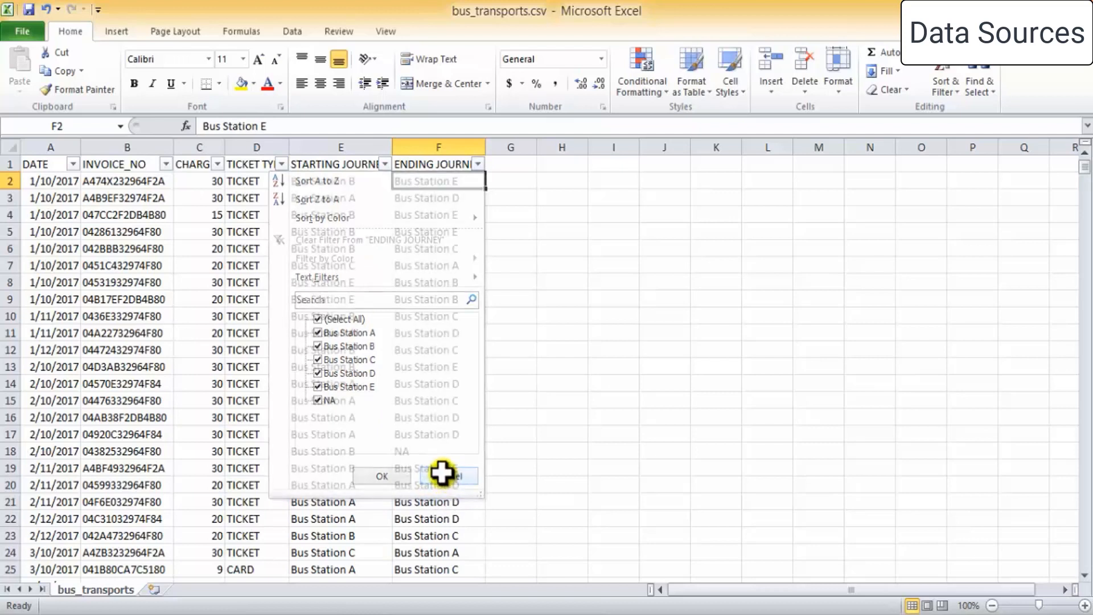
Step: Examine the INVOICE_NO filter list through its final entries without applying a filter
left_click(51, 167)
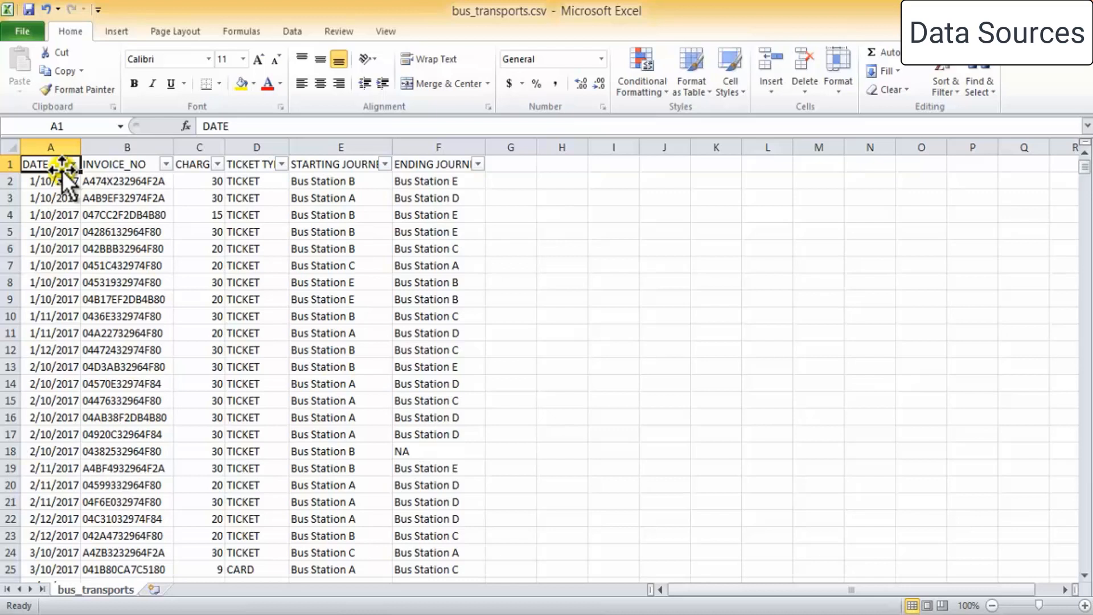
key("Right")
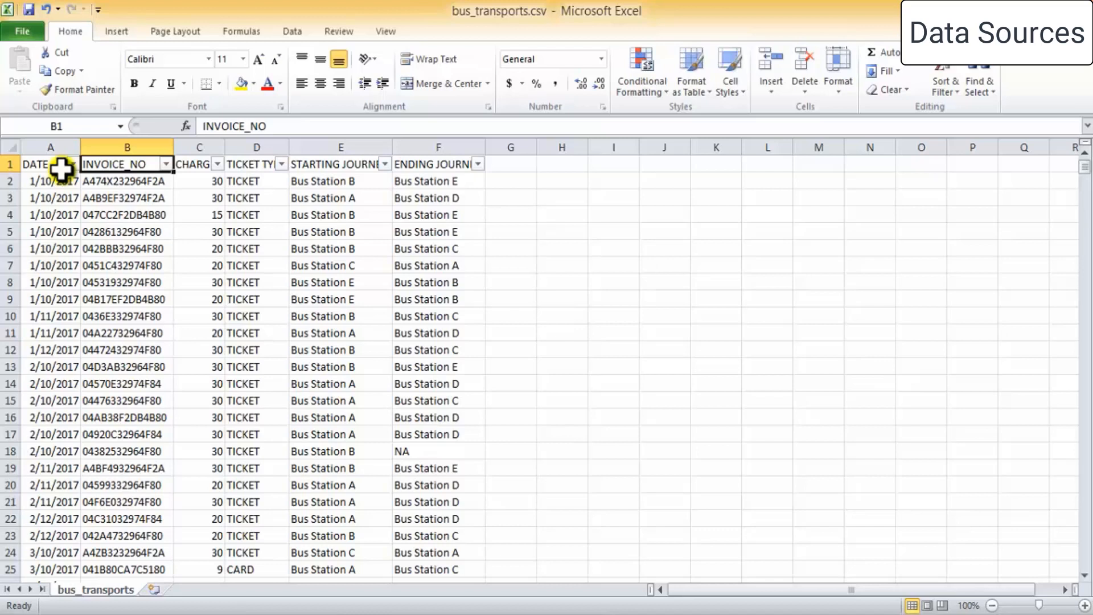
left_click(165, 163)
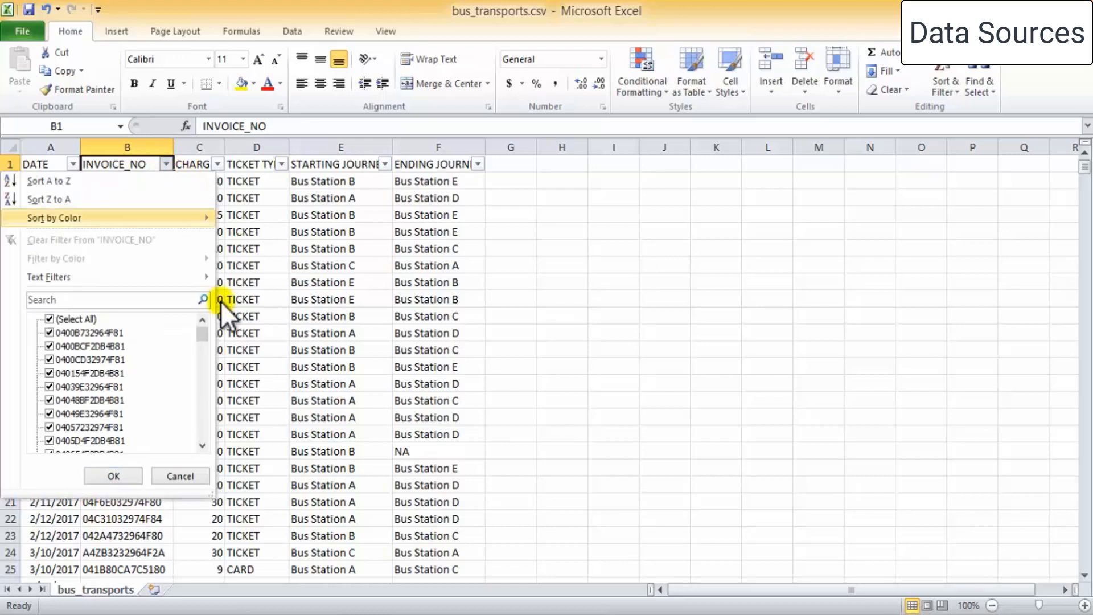
left_click_drag(201, 333, 204, 432)
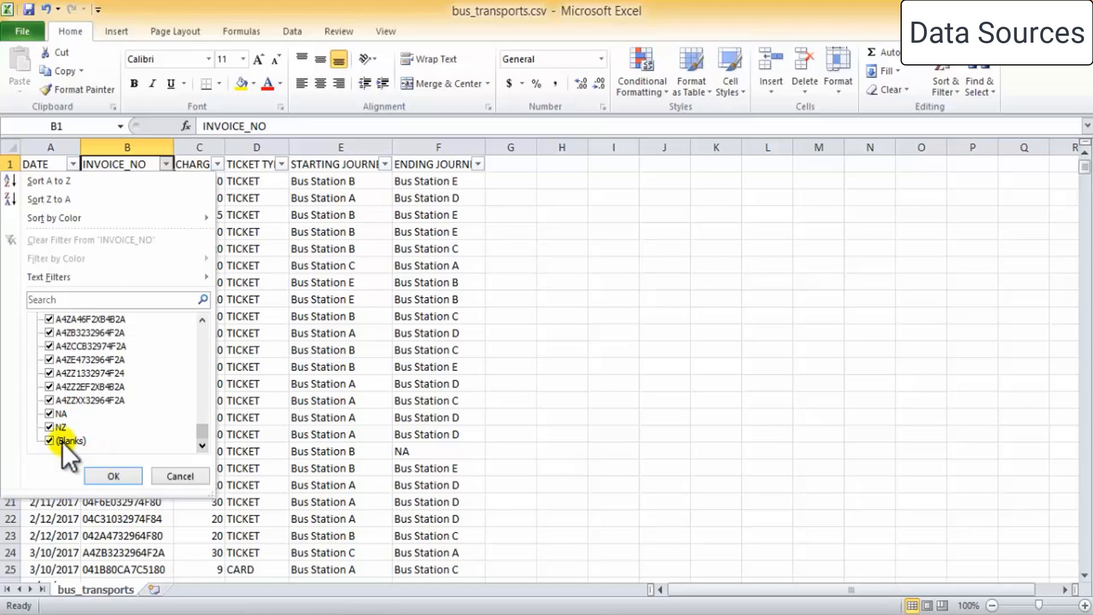
left_click(450, 377)
Step: Select the INVOICE_NO values from B2 down to B85 to check how many there are
left_click(148, 181)
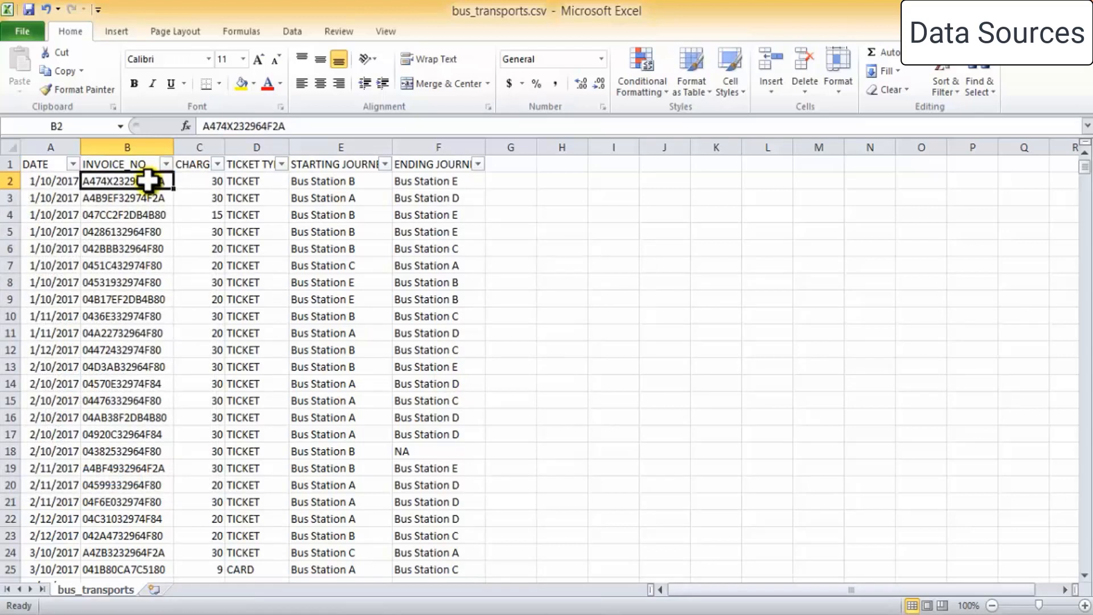
left_click_drag(148, 181, 153, 578)
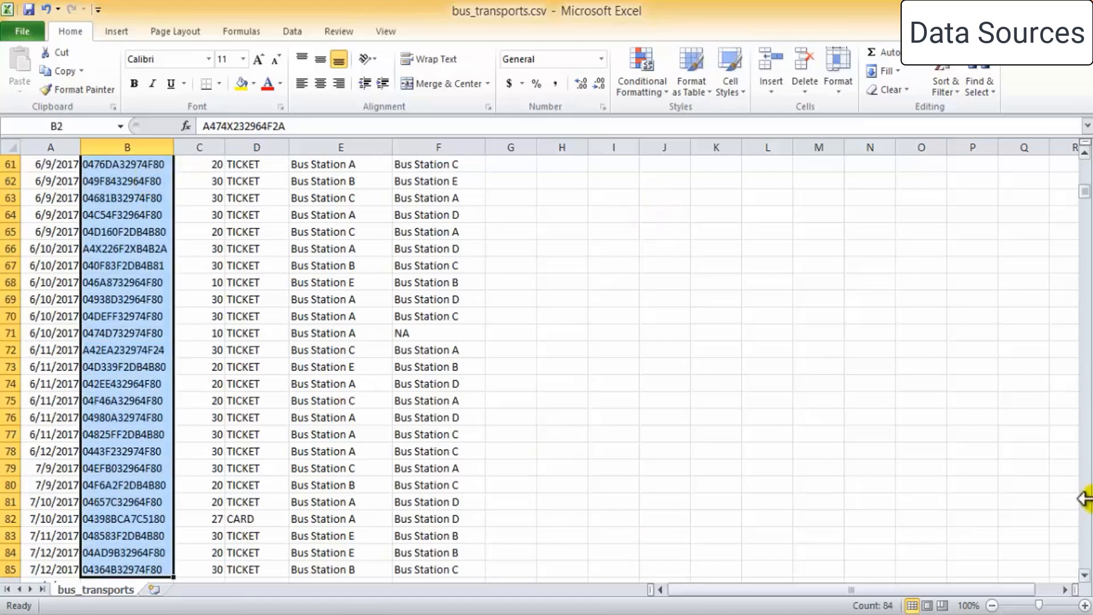
left_click_drag(1085, 191, 1084, 194)
left_click_drag(1085, 291, 1084, 153)
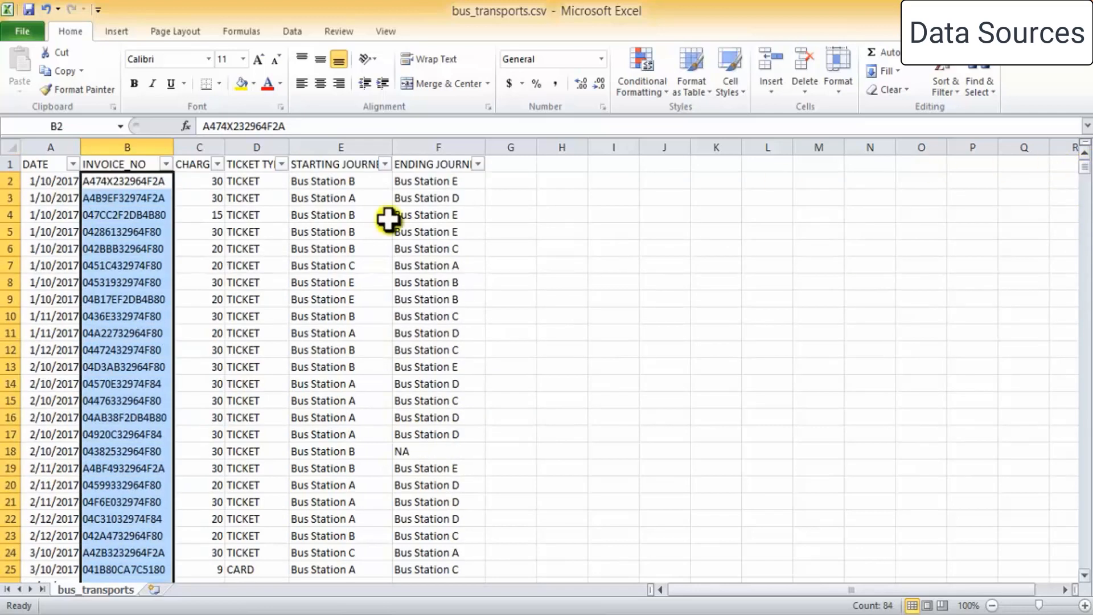
left_click(445, 168)
Step: Select all DATE values from A2 to the last record to check the total number of records
left_click(67, 183)
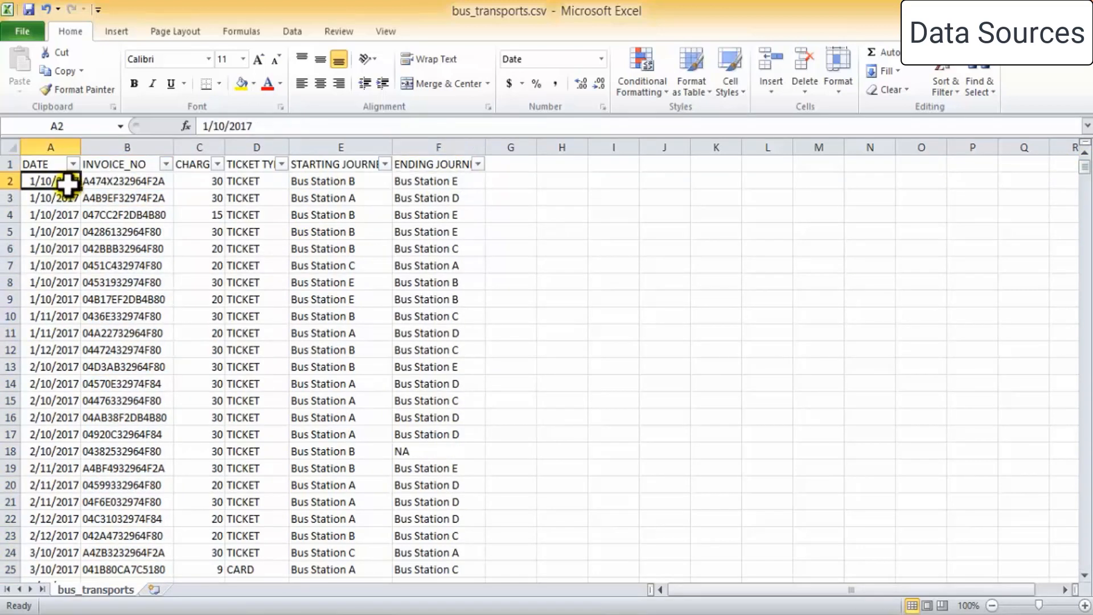
key("ctrl+shift+Down")
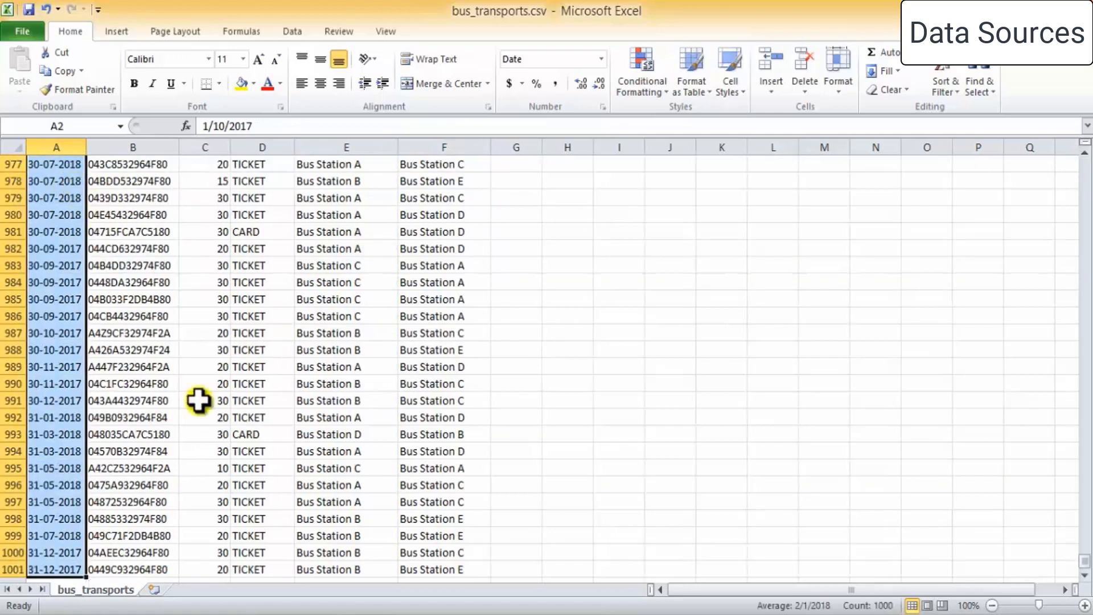
left_click_drag(1080, 563, 1069, 146)
Step: Filter INVOICE_NO to exclude NA, NZ and blanks, and select the remaining values from B2 to the last record
left_click(125, 180)
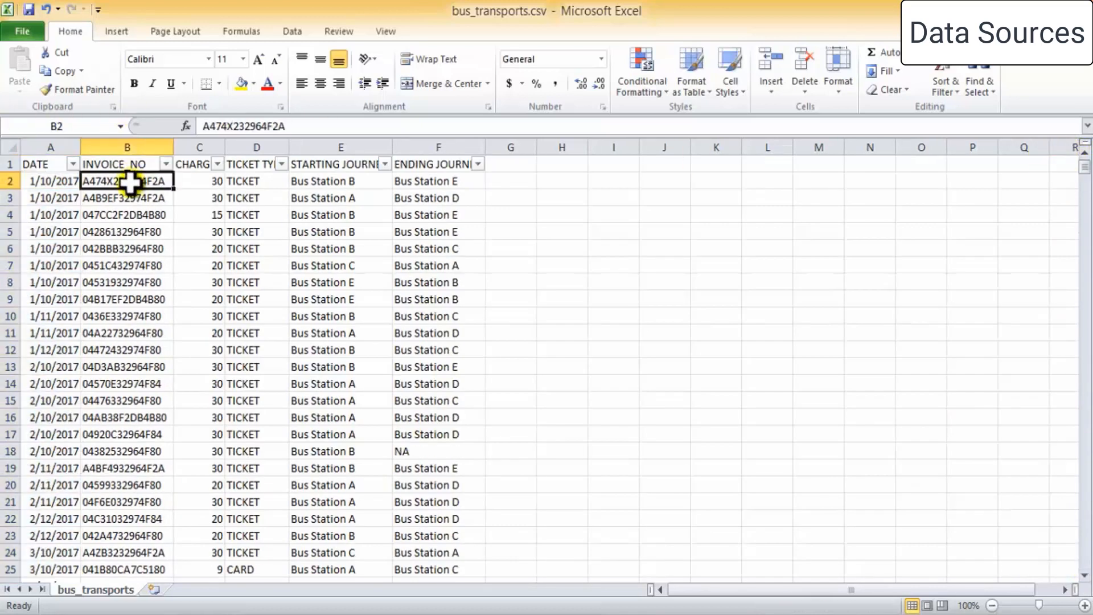
left_click(166, 164)
left_click_drag(201, 340, 202, 431)
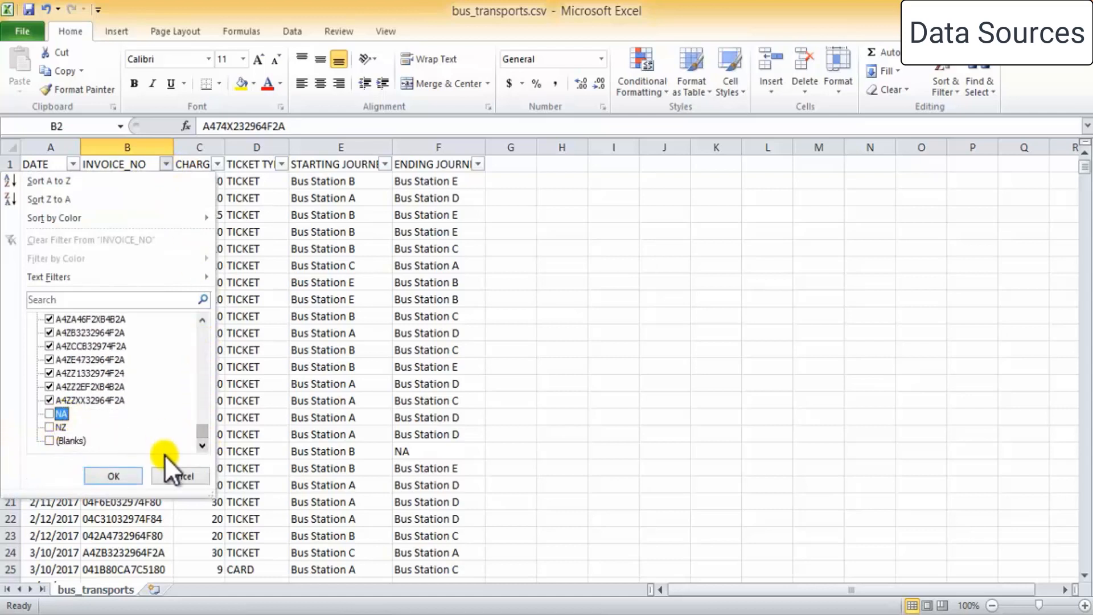
left_click(137, 477)
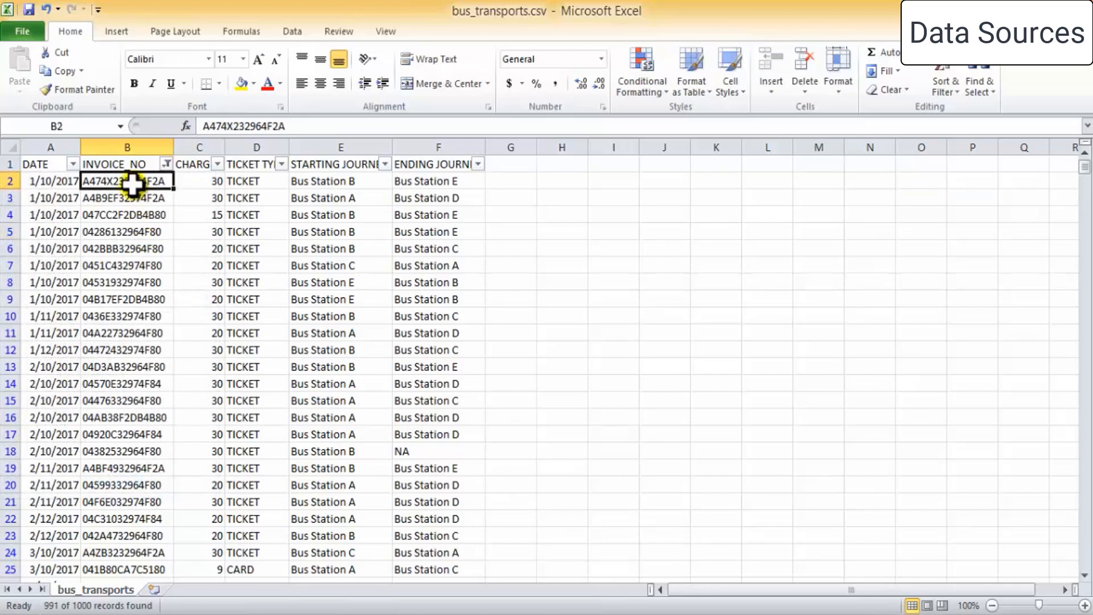
key("ctrl+shift+Down")
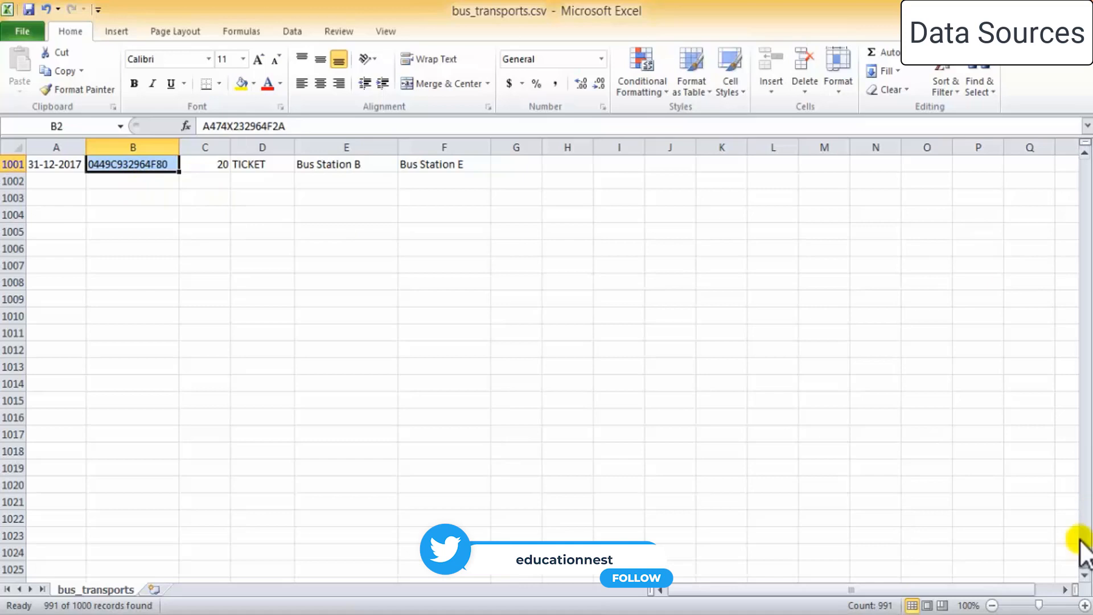
left_click_drag(1084, 561, 1044, 154)
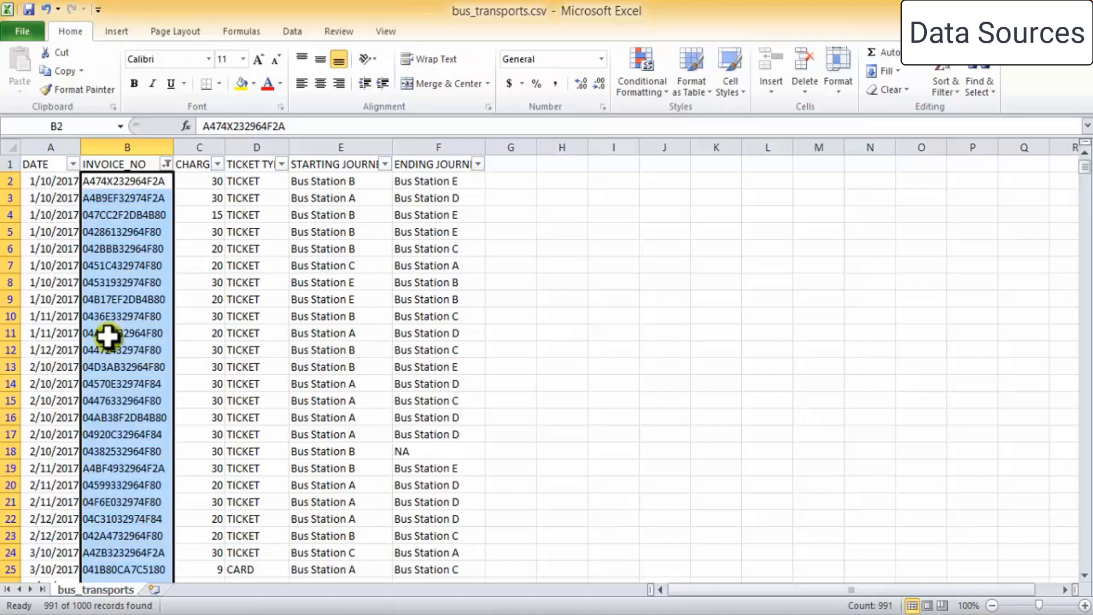
Step: Review the CHARGES filter values for the filtered records without applying a filter
left_click(208, 193)
left_click(217, 164)
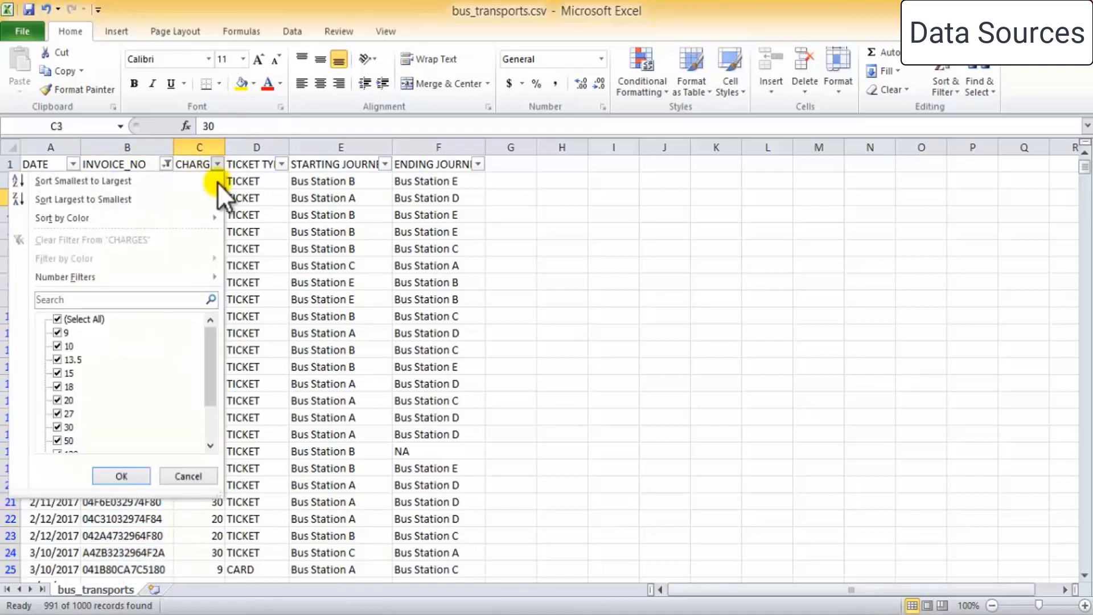
left_click_drag(210, 384, 203, 350)
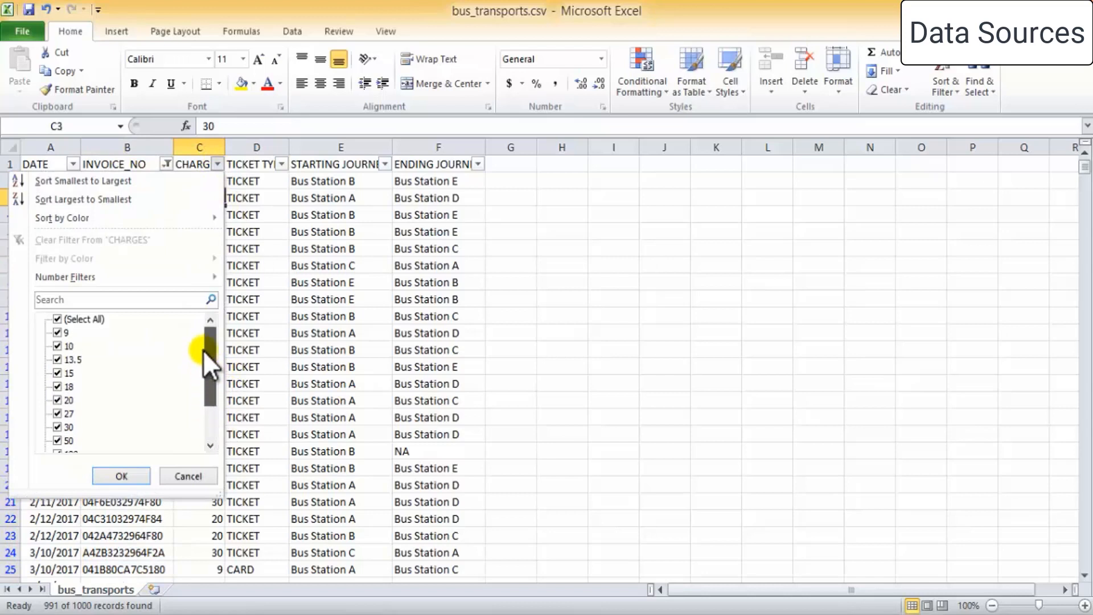
left_click(193, 476)
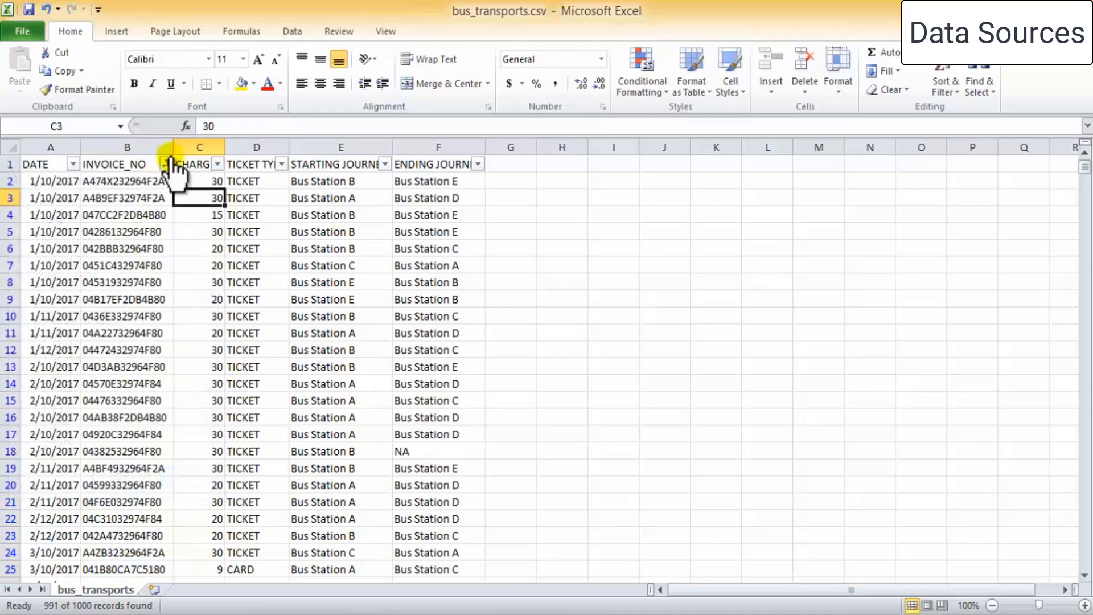
Step: Include NA, NZ and blanks in the INVOICE_NO filter again so all records are shown
left_click(165, 164)
left_click_drag(204, 349, 118, 444)
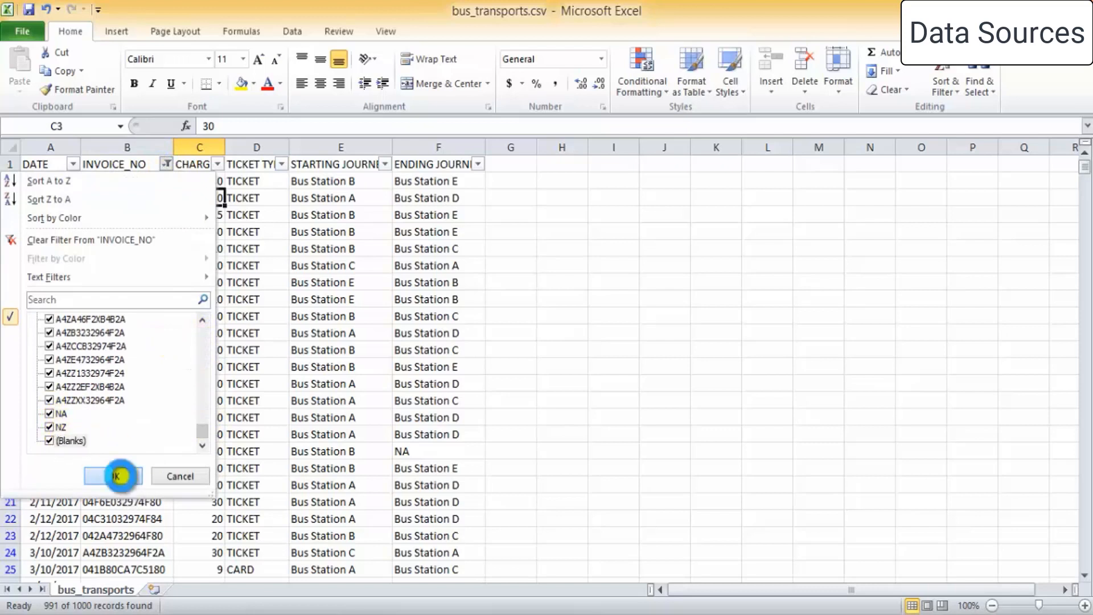
left_click(113, 476)
Step: Check the CHARGES filter list of the unfiltered data down to its last value without applying a filter
left_click(217, 164)
left_click_drag(216, 349, 210, 458)
left_click(204, 474)
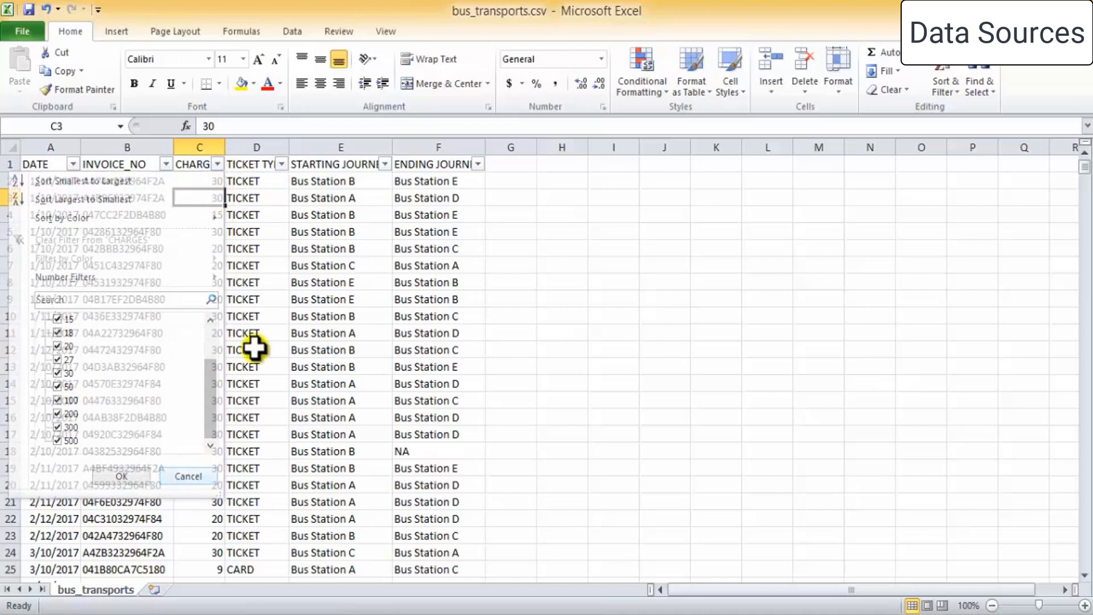
Step: Filter the TICKET TYPE column to exclude NA
left_click(281, 164)
left_click(128, 345)
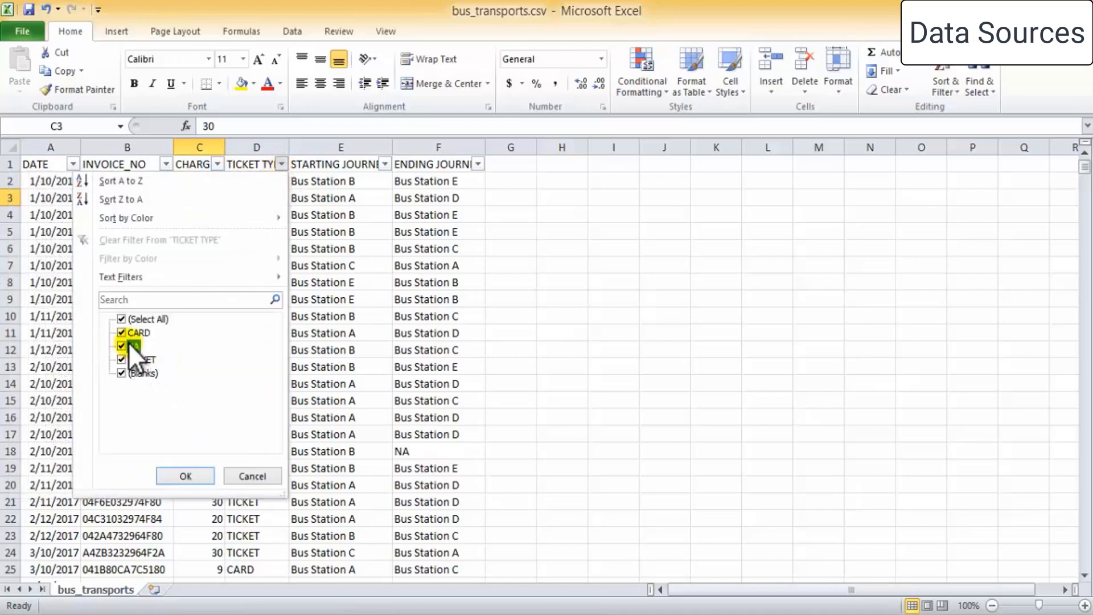
left_click(199, 477)
Step: Select the filtered TICKET TYPE values from D2 downwards to check how many there are
left_click(265, 179)
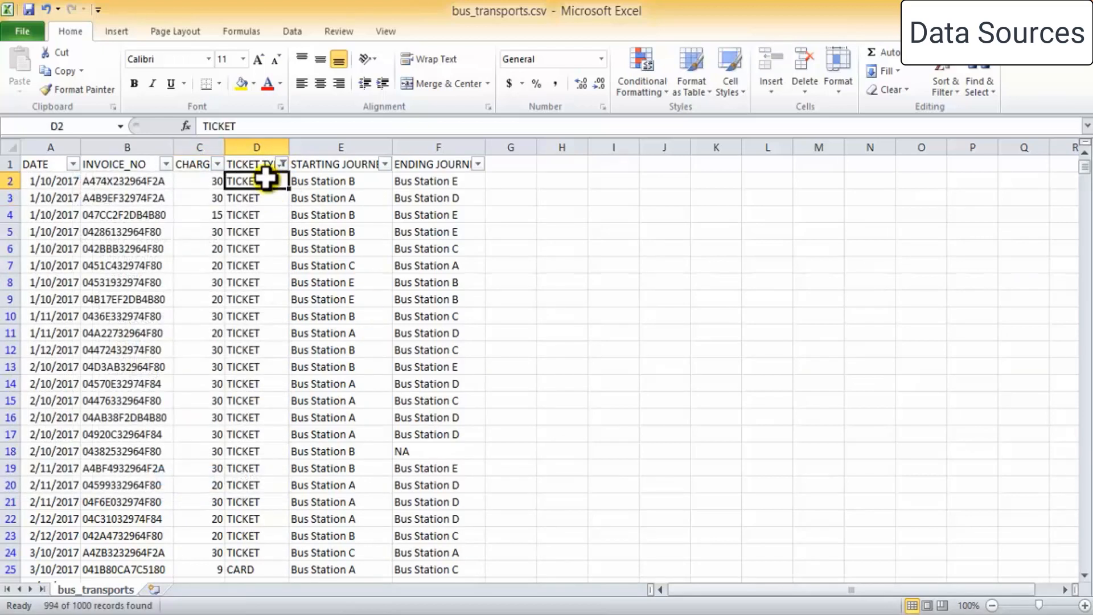
key("ctrl+shift+Down")
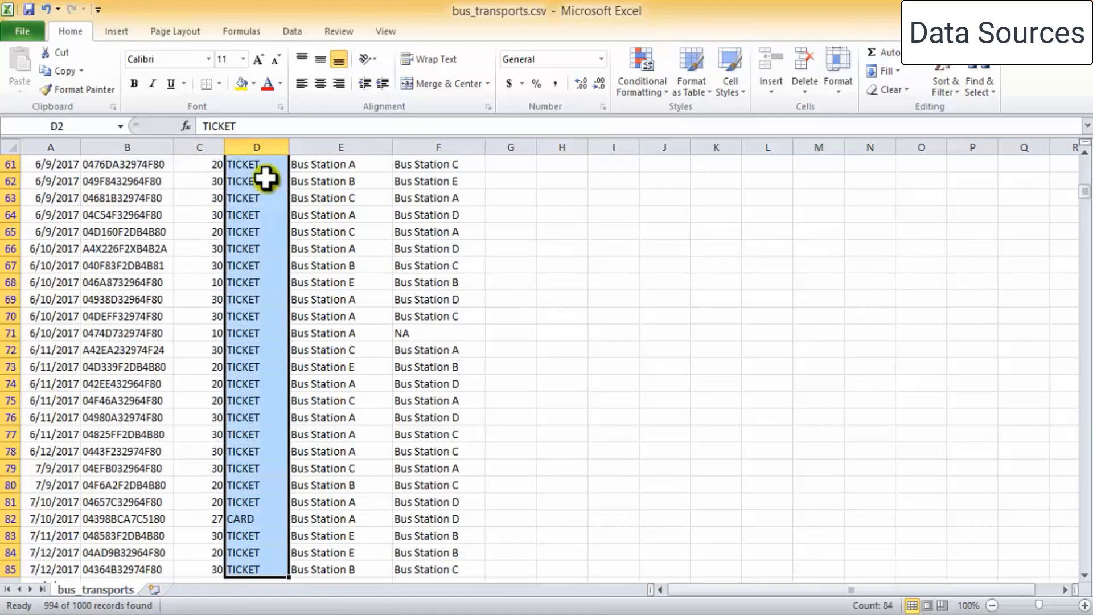
key("ctrl+shift+Down")
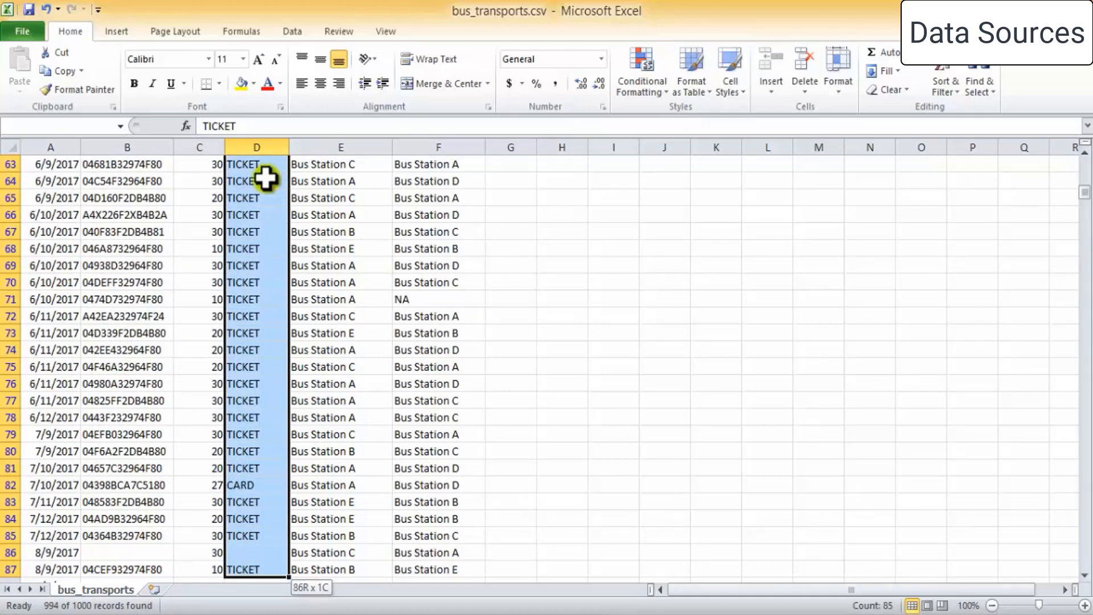
scroll(263, 176, "up", 1)
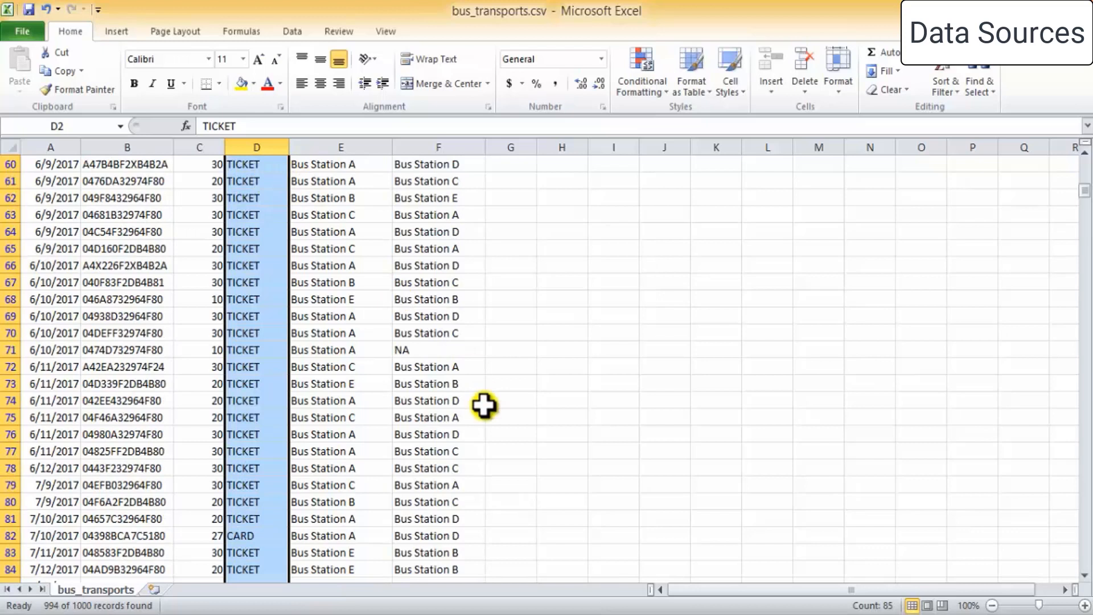
left_click_drag(1084, 192, 1081, 157)
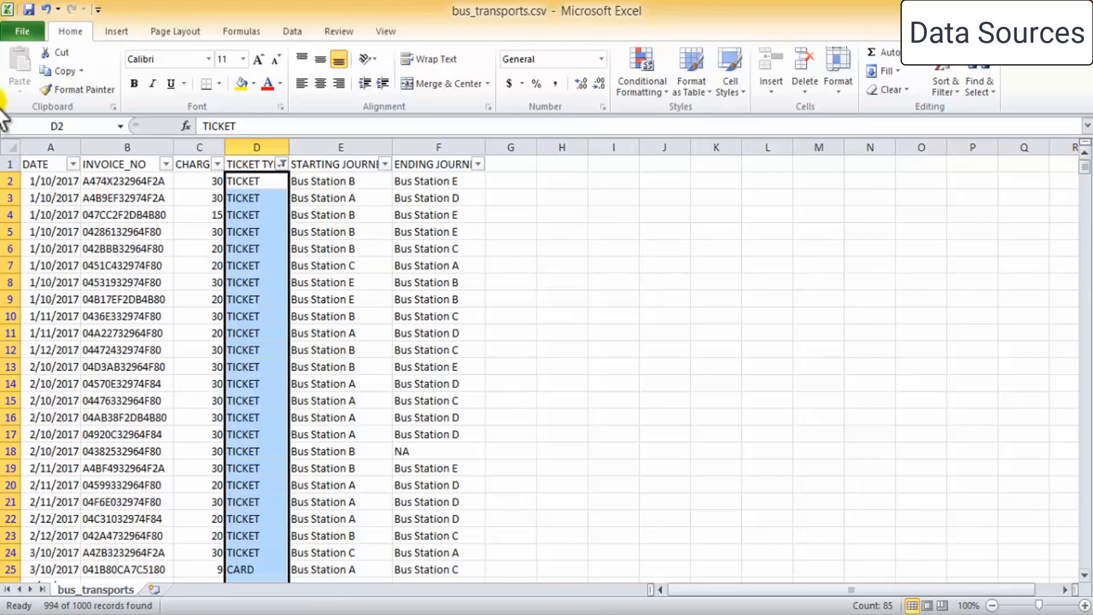
Step: Exclude blanks as well as NA from the TICKET TYPE filter and select the remaining values from D2 downwards to count them
left_click(281, 164)
left_click(143, 373)
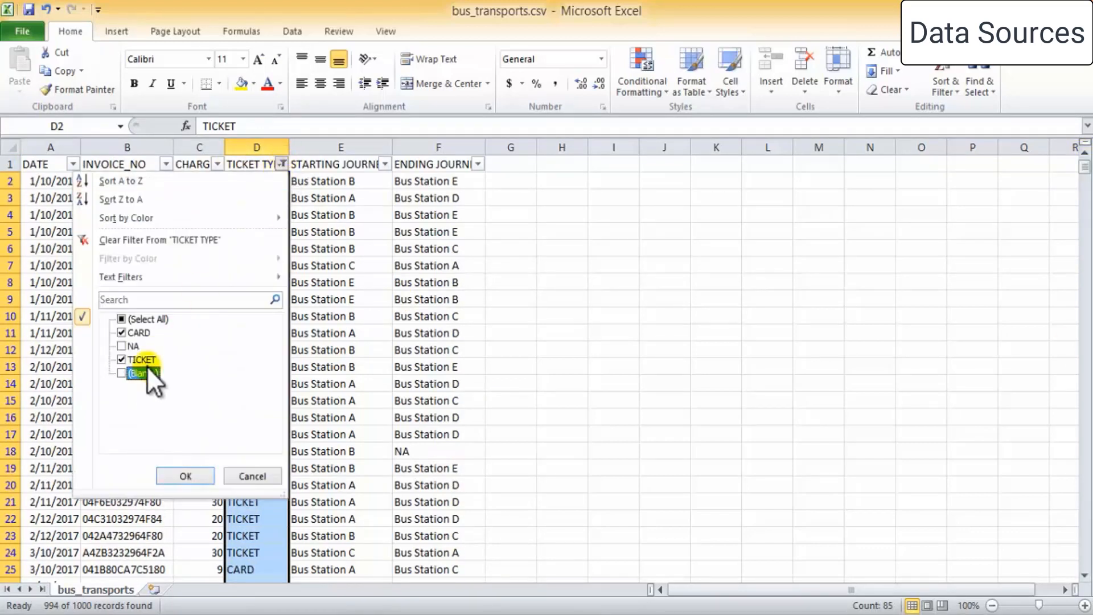
left_click(188, 476)
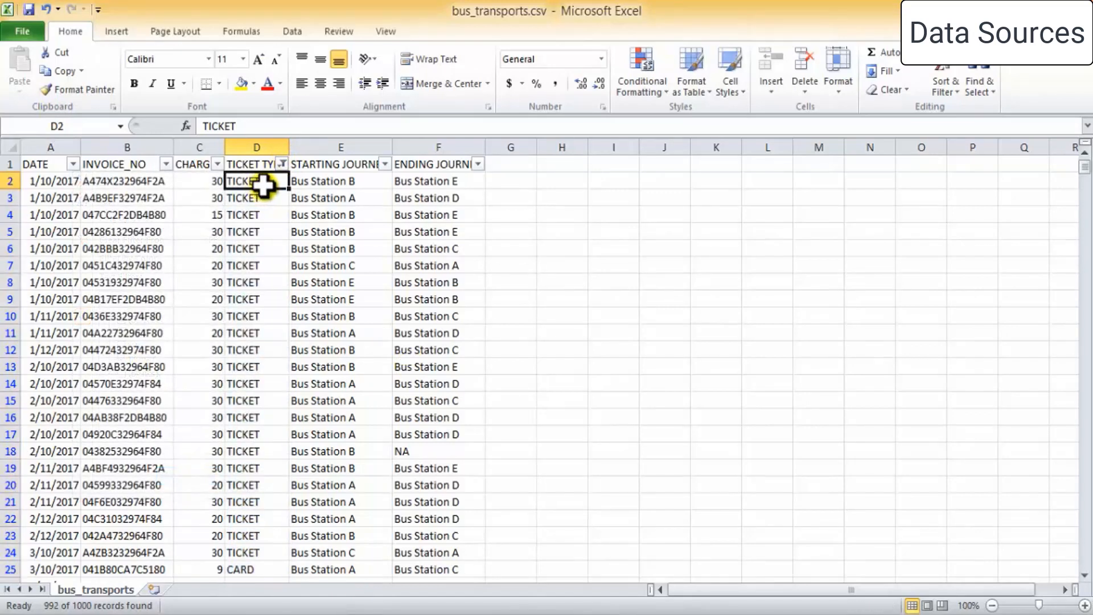
key("ctrl+shift+Down")
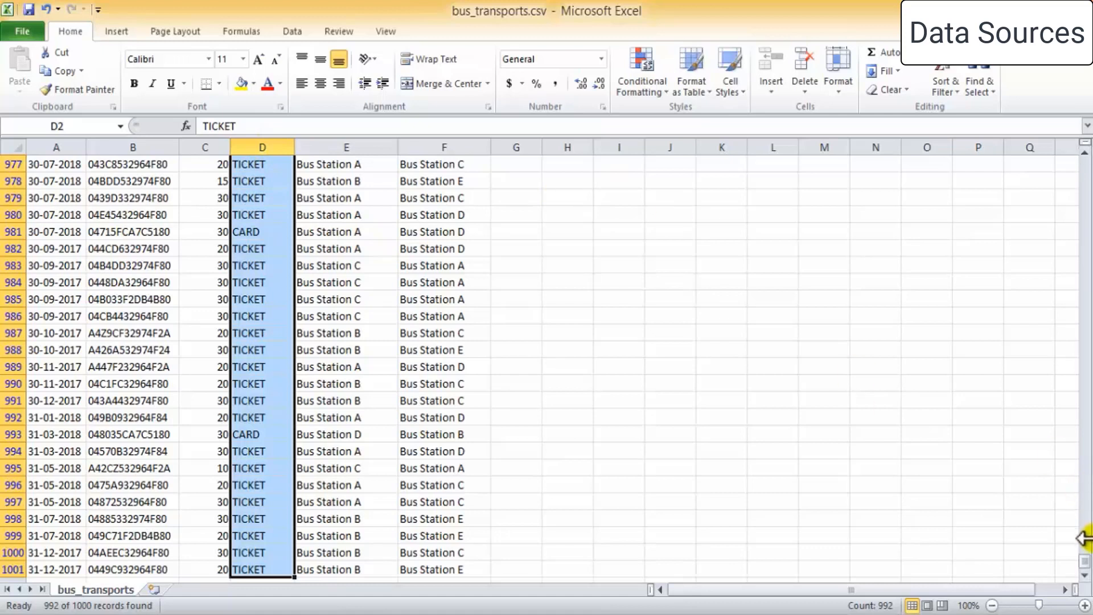
left_click_drag(1086, 566, 1083, 165)
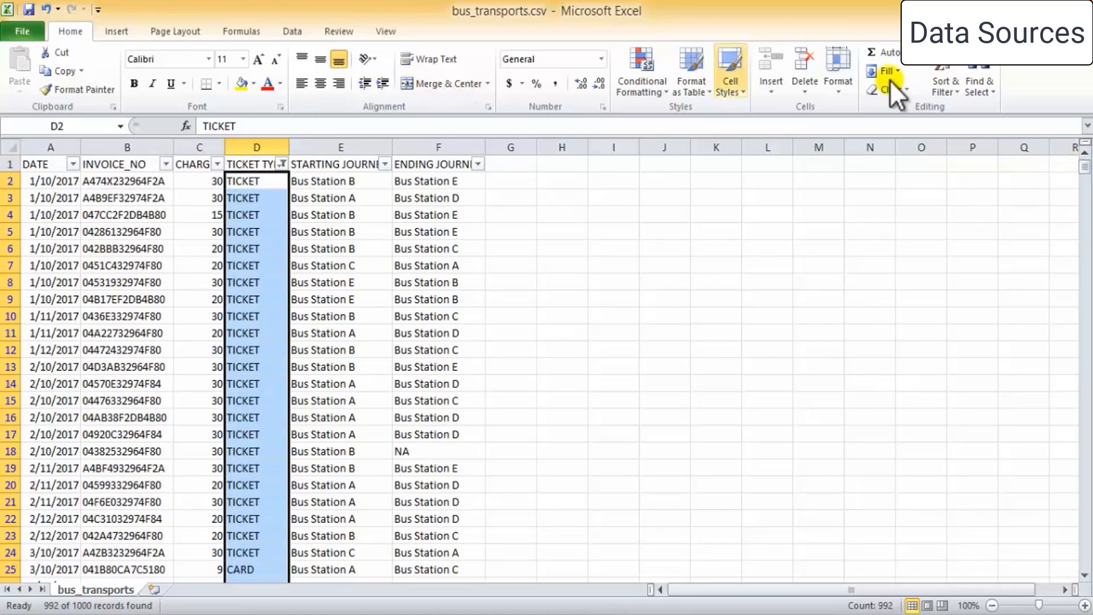
Step: Include NA and blanks in the TICKET TYPE filter again so all records are shown
left_click(282, 164)
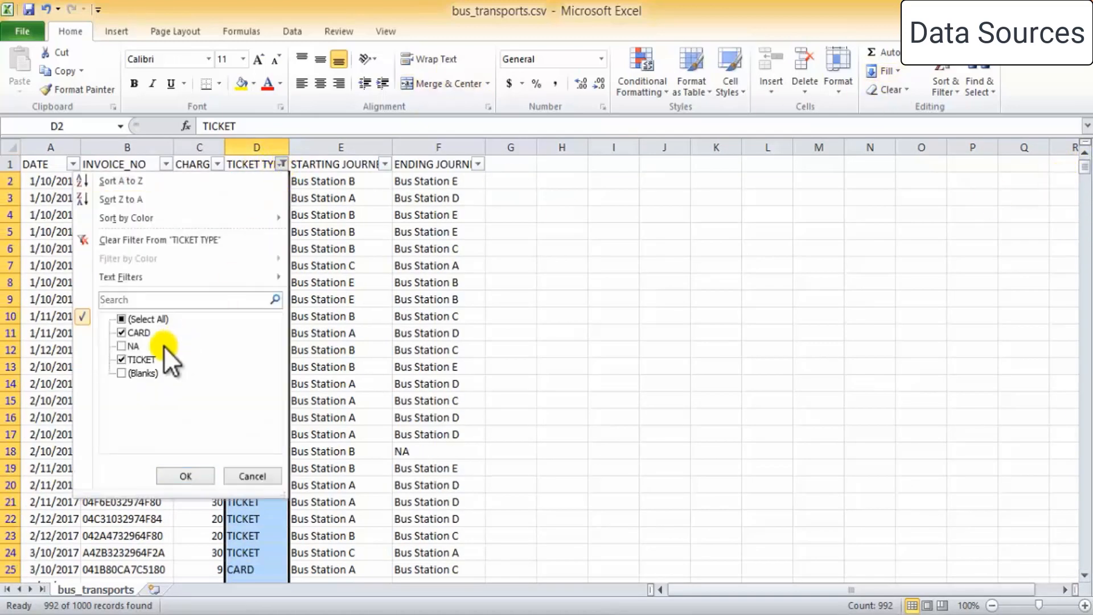
left_click(131, 346)
left_click(141, 373)
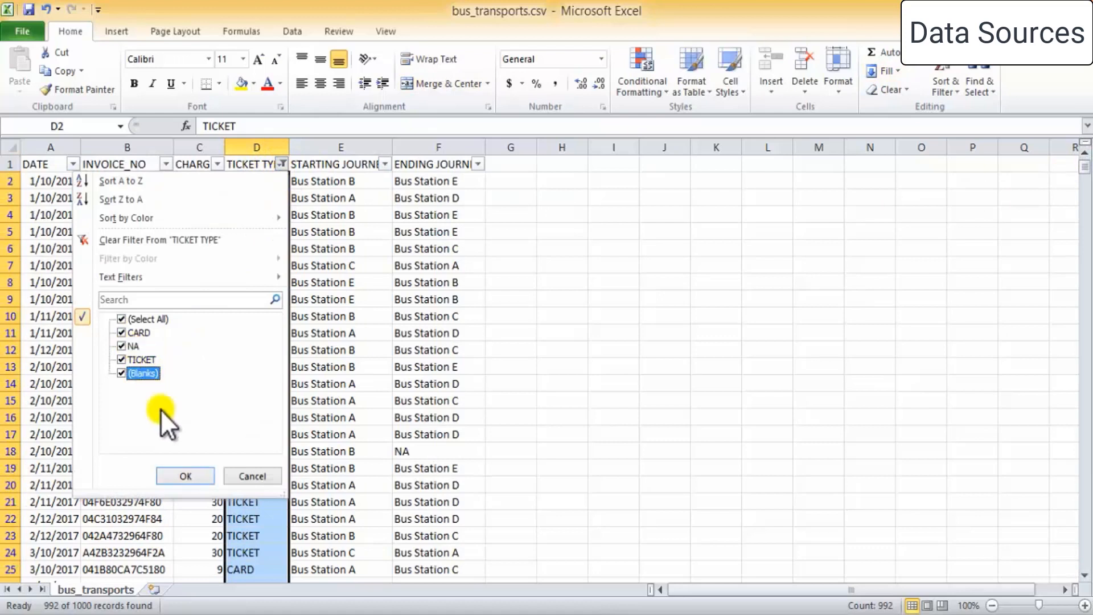
left_click(188, 477)
Step: Filter the STARTING JOURNEY column to exclude NA and select the remaining values from E2 downwards to count them
left_click(329, 180)
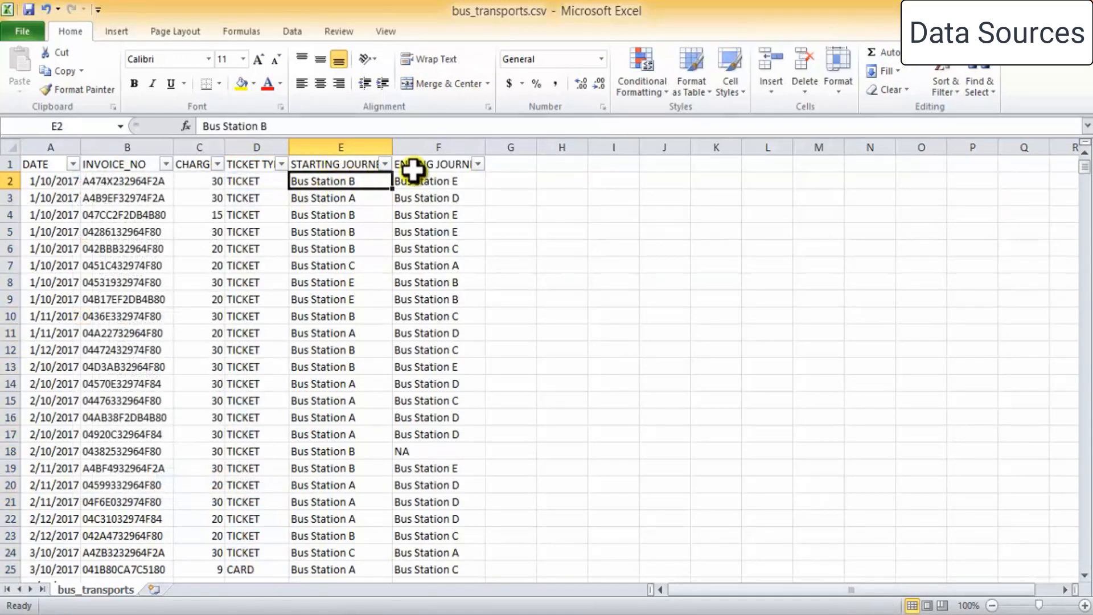
left_click(385, 164)
left_click(234, 402)
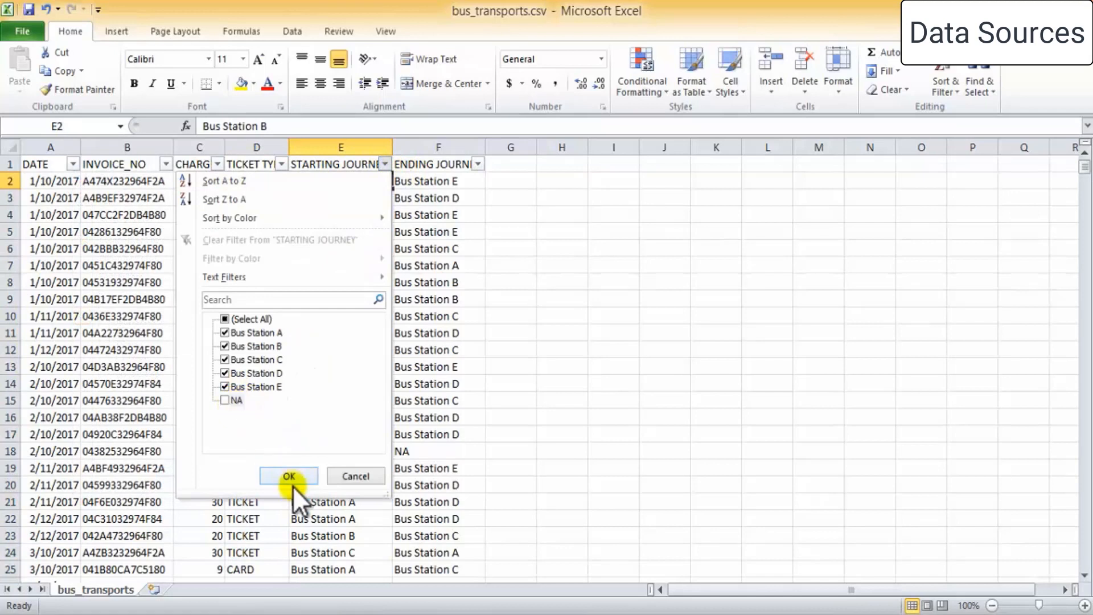
left_click(289, 477)
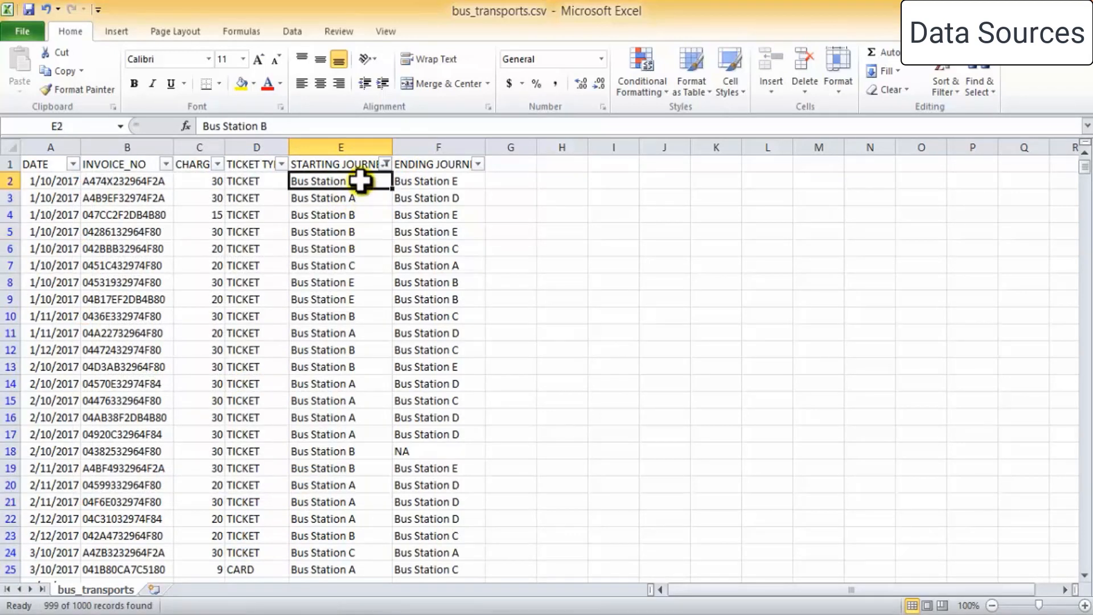
key("ctrl+shift+Down")
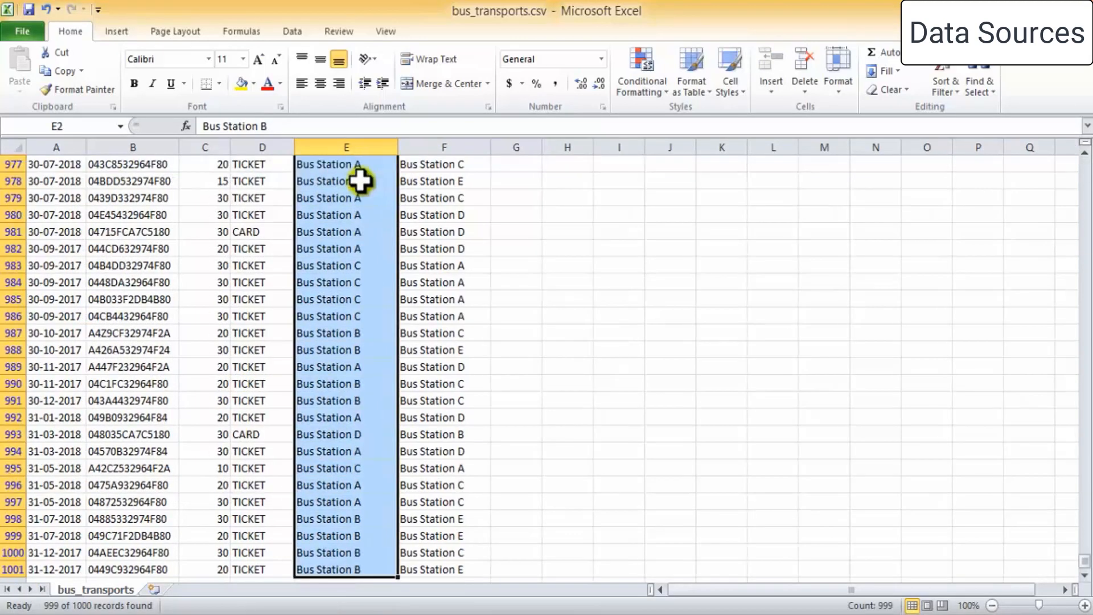
left_click_drag(1085, 560, 1083, 91)
Step: Include NA in the STARTING JOURNEY filter again so all records are shown
left_click(385, 164)
left_click(234, 400)
left_click(289, 475)
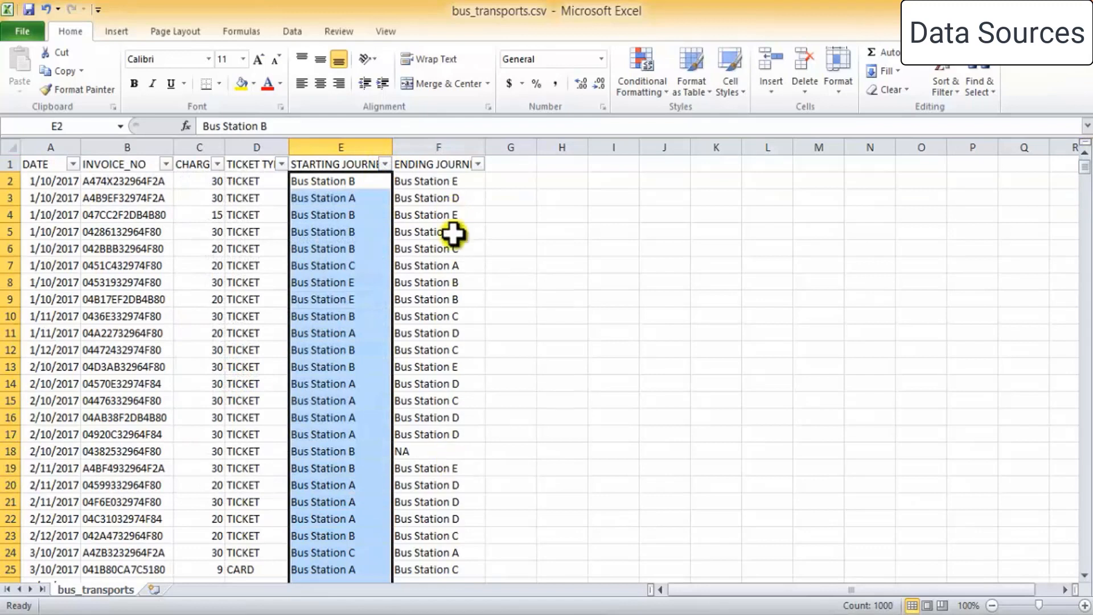
Step: Filter the ENDING JOURNEY column to exclude NA and select the remaining values from F2 downwards to count them
left_click(478, 165)
left_click(328, 401)
left_click(381, 476)
left_click(438, 182)
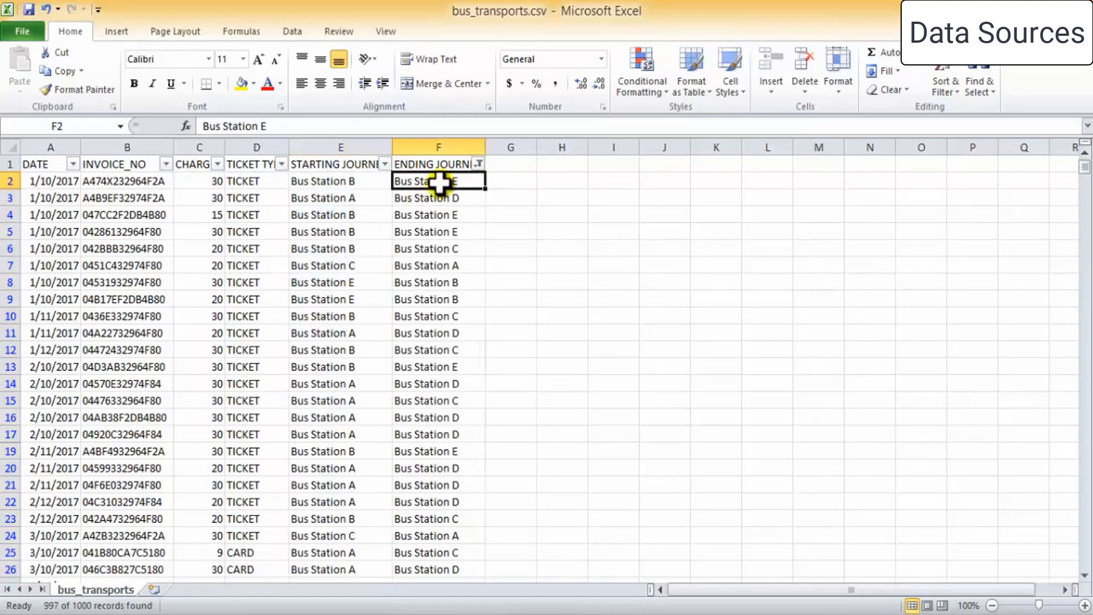
key("ctrl+shift+Down")
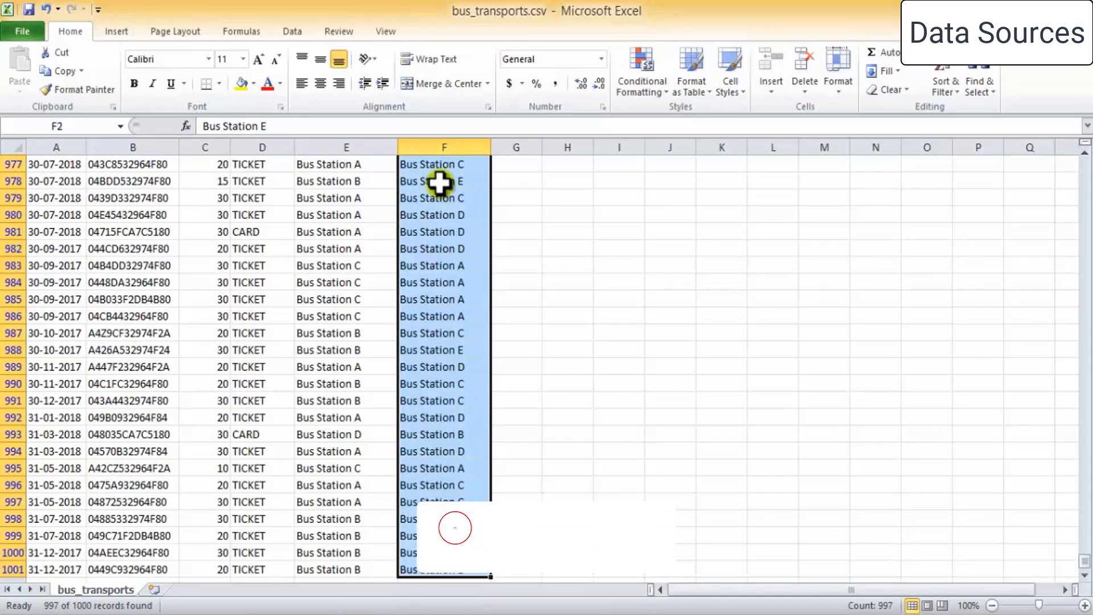
left_click(602, 433)
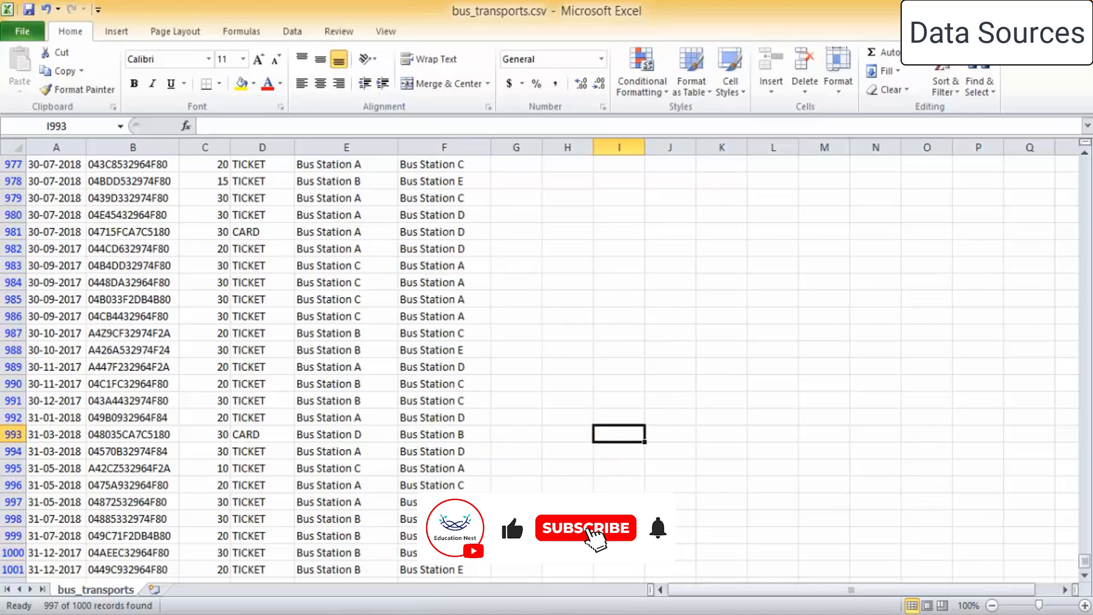
left_click_drag(1081, 561, 1066, 166)
left_click(141, 299)
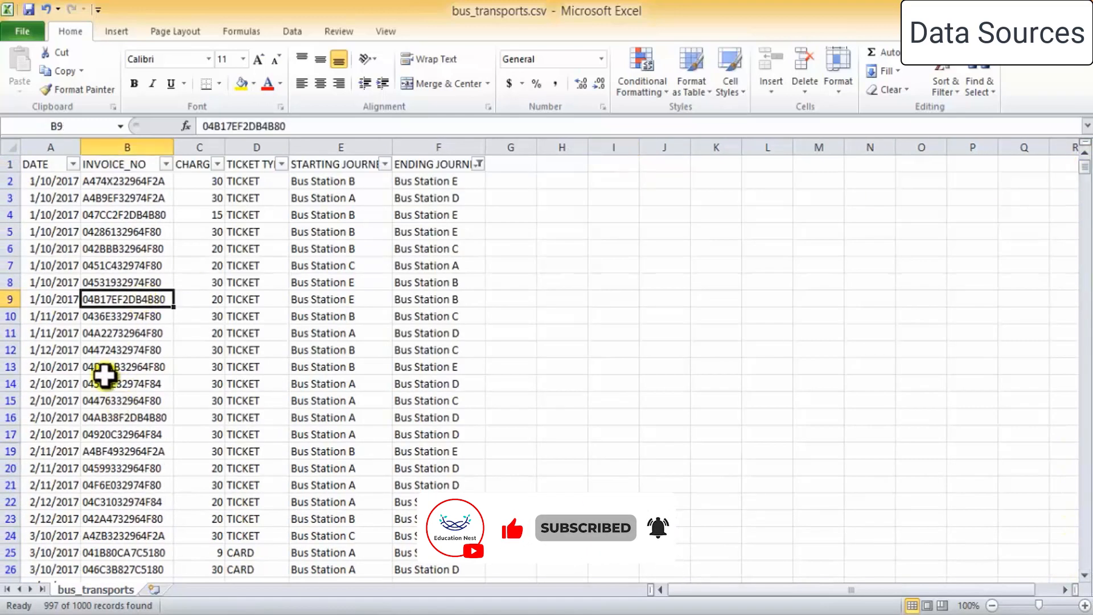
left_click(50, 181)
key("Right")
left_click(402, 183)
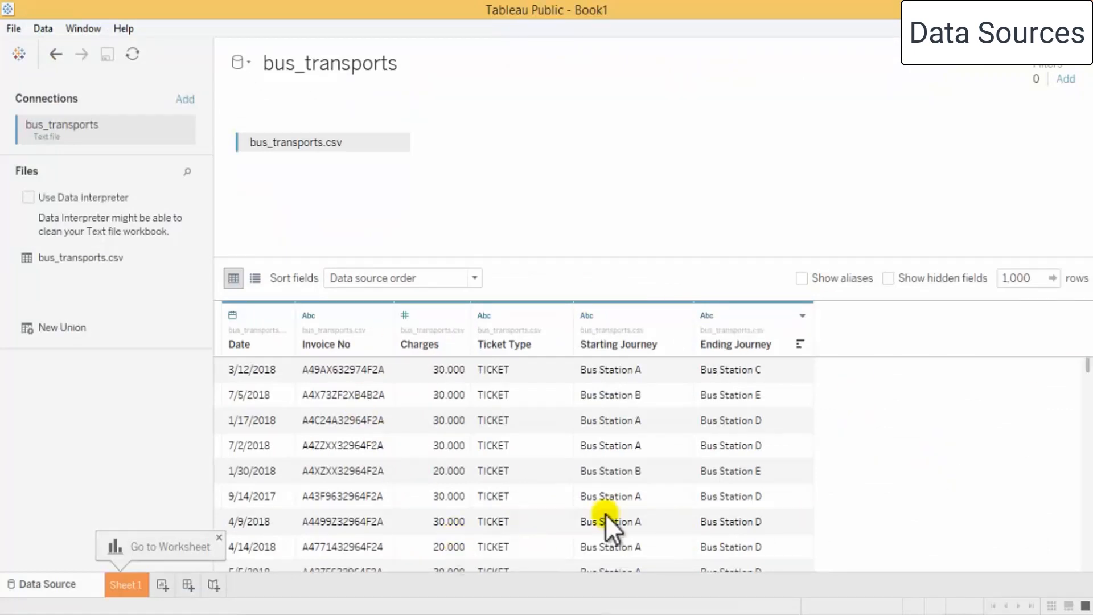
Step: Switch to Tableau Public and review the rows of the bus_transports data source and the fields listed in Sheet 1
left_click_drag(1088, 366, 1060, 578)
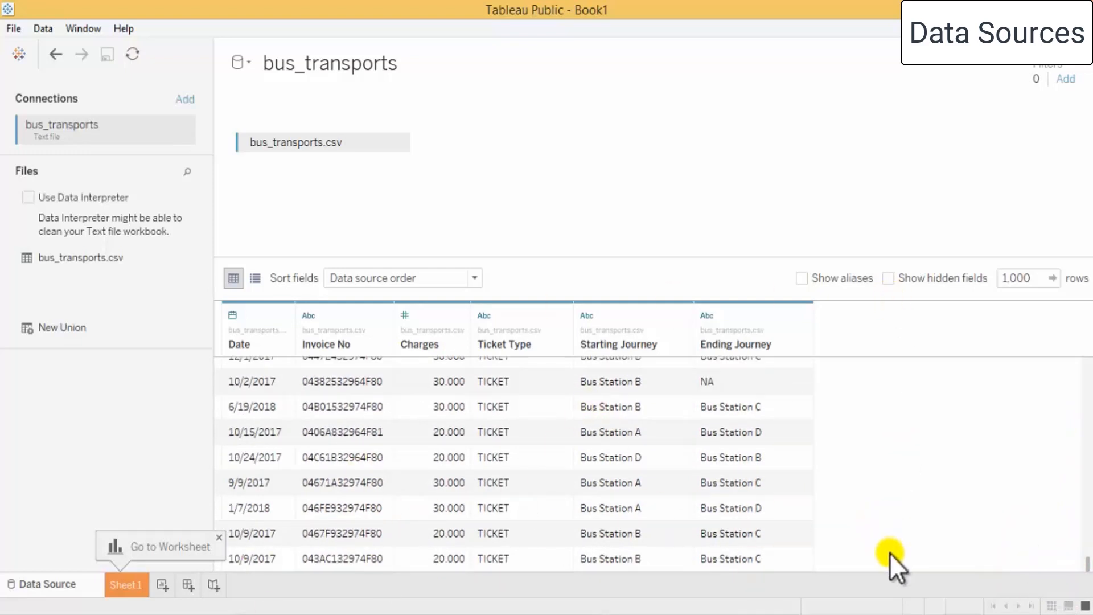
left_click(136, 580)
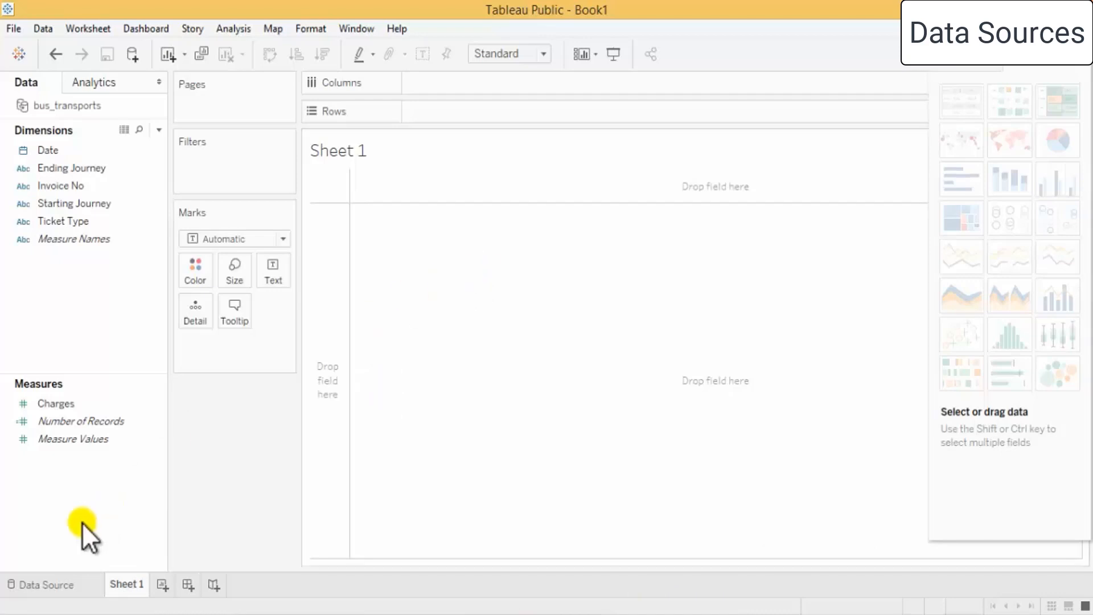
left_click(64, 583)
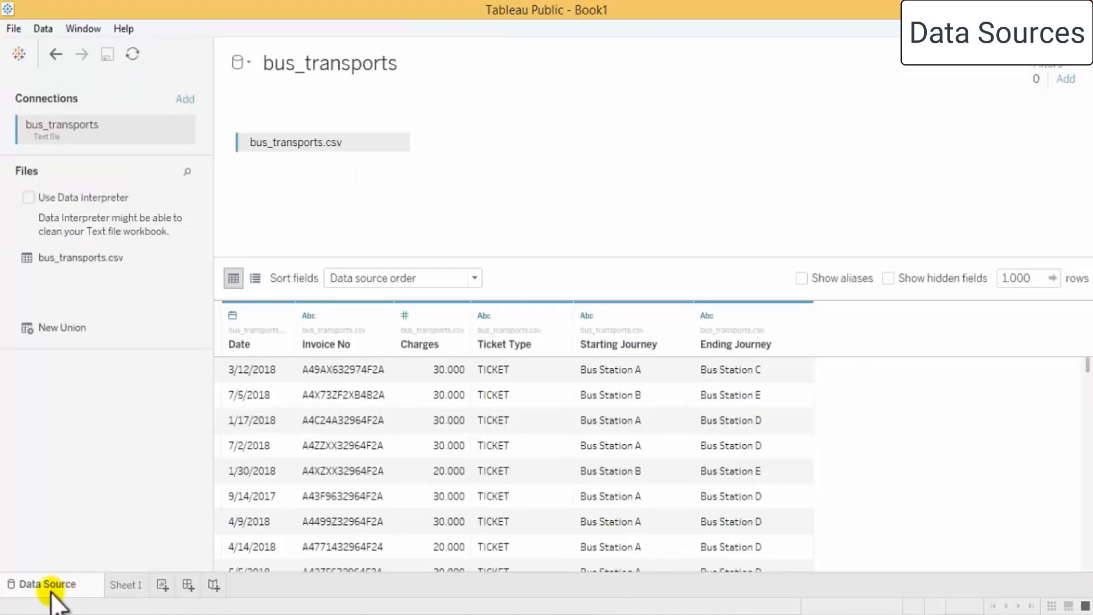
scroll(751, 432, "down", 5)
scroll(752, 432, "up", 5)
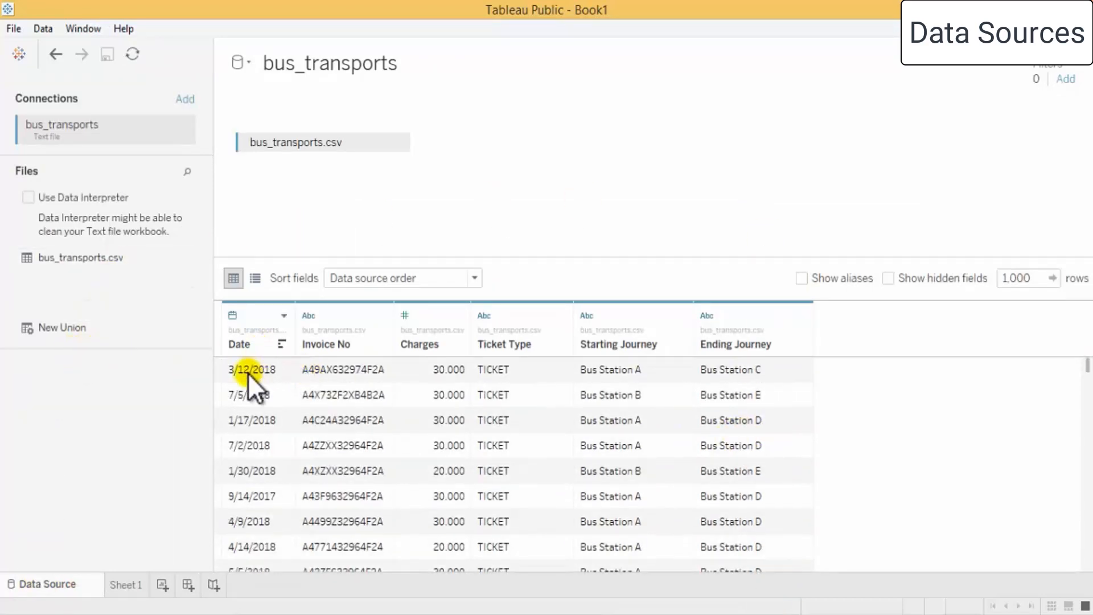
left_click(124, 586)
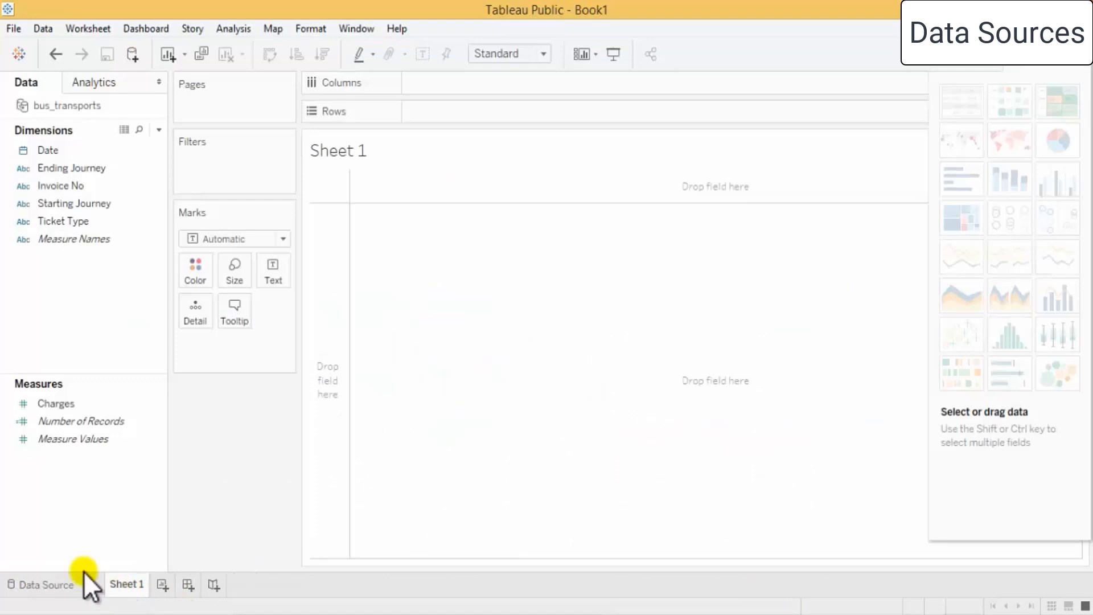
Step: Return to the data source, look through its preview rows and check the Date field's options without choosing any
left_click(54, 589)
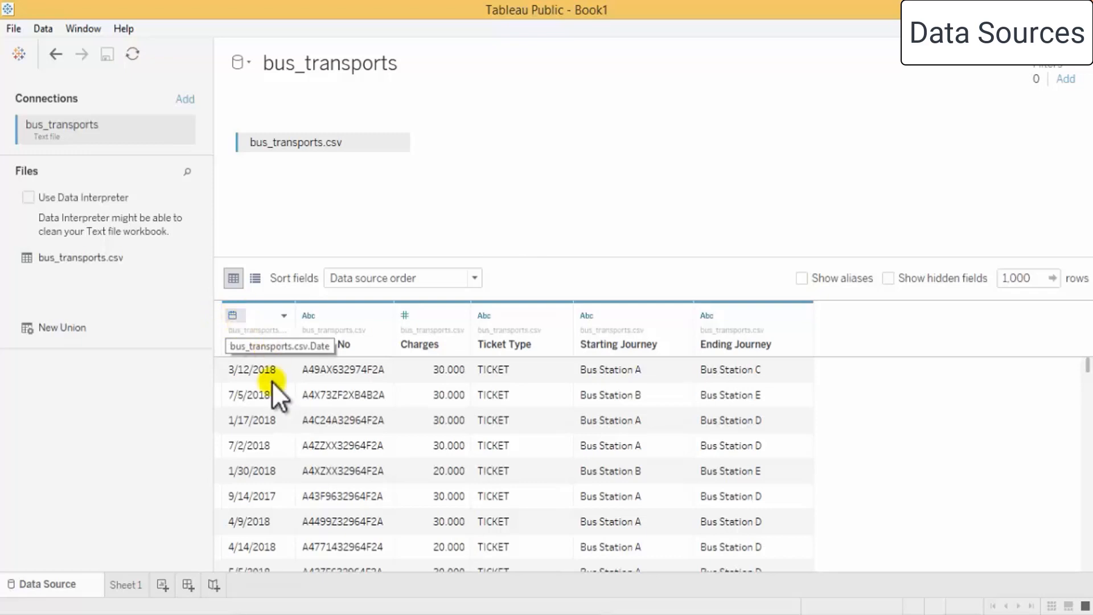
scroll(256, 450, "down", 5)
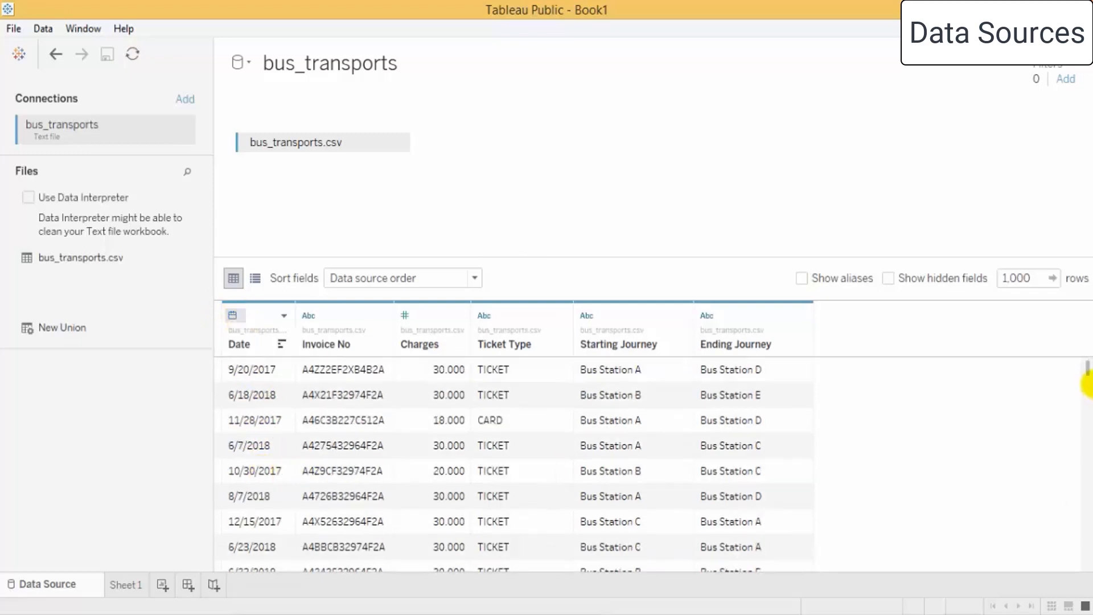
left_click_drag(1088, 378, 1081, 334)
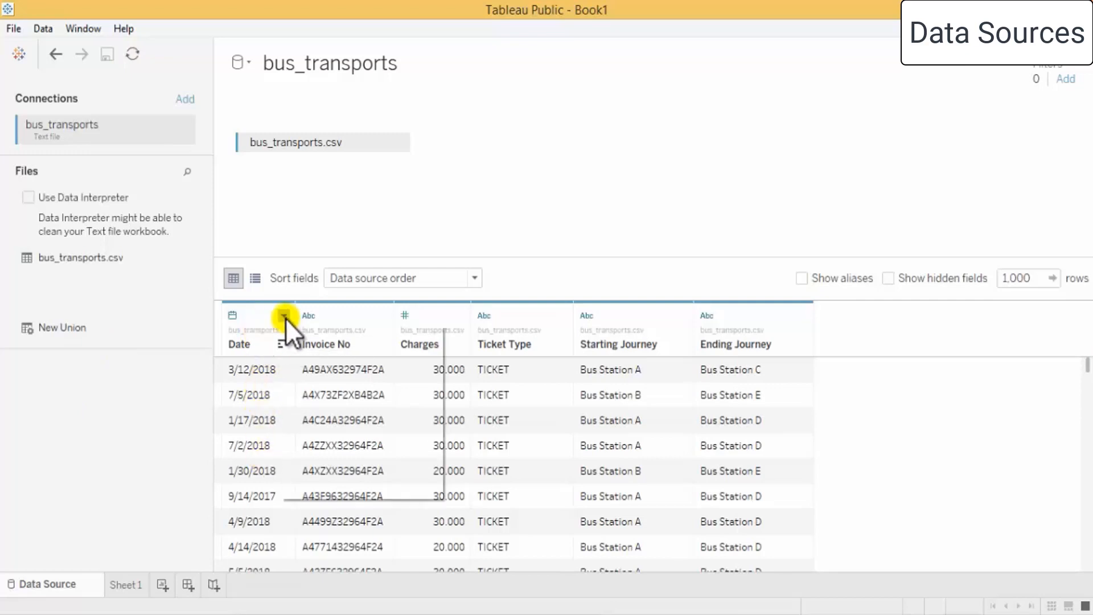
left_click(284, 316)
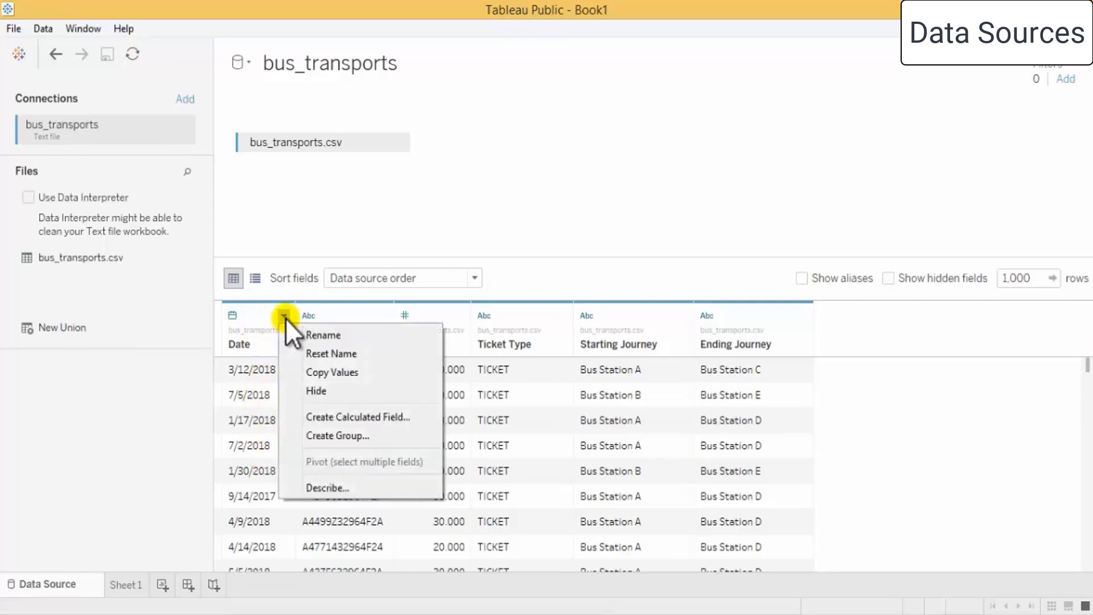
left_click(131, 453)
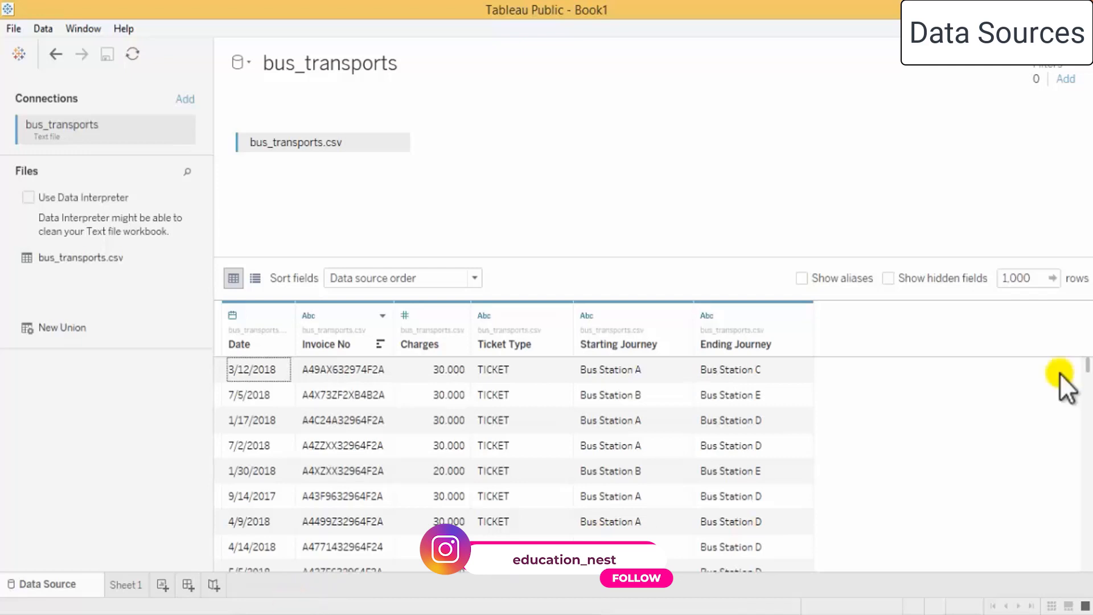
Step: Open Sheet 1 and check the options of the Columns shelf without choosing any
left_click(117, 584)
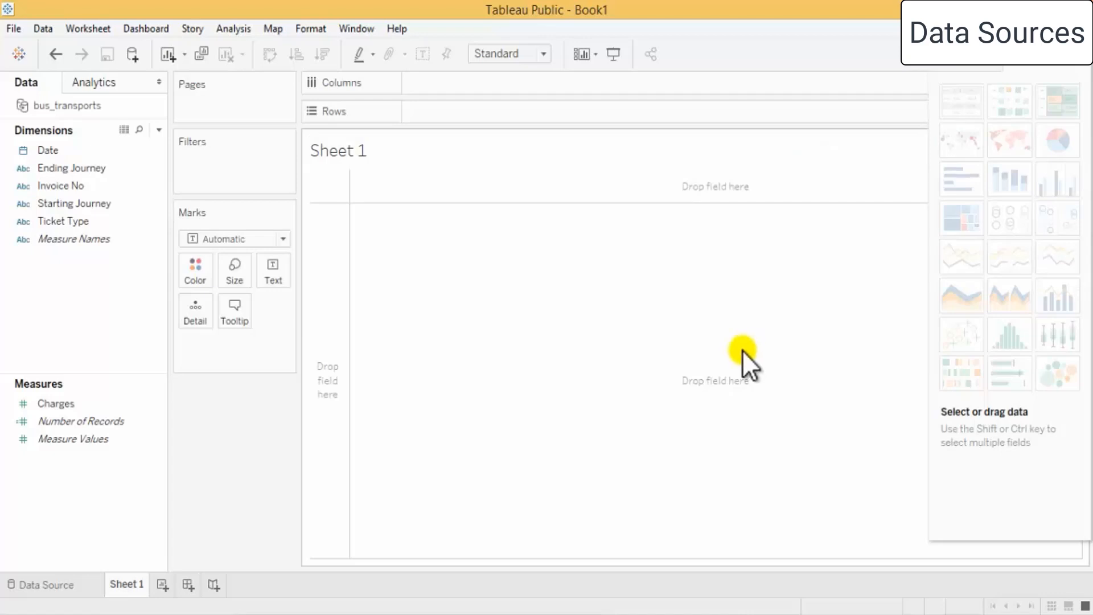
left_click(392, 84)
left_click(392, 84)
left_click(393, 83)
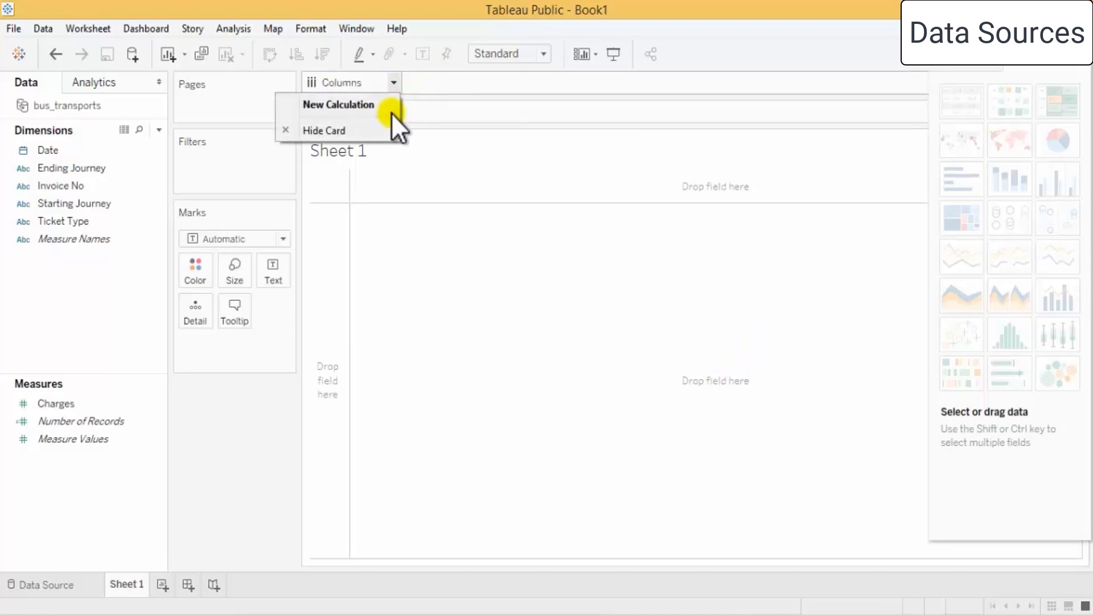
left_click(494, 232)
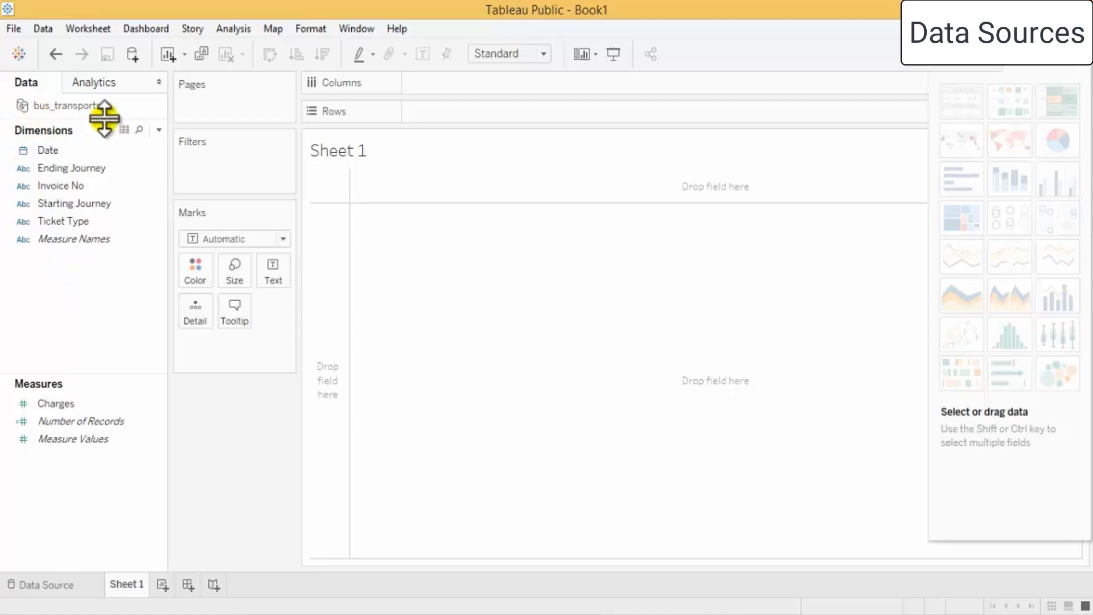
Step: Revisit the bus_transports data source from Sheet 1, return to the sheet and check the Dimensions options without choosing any
double_click(85, 104)
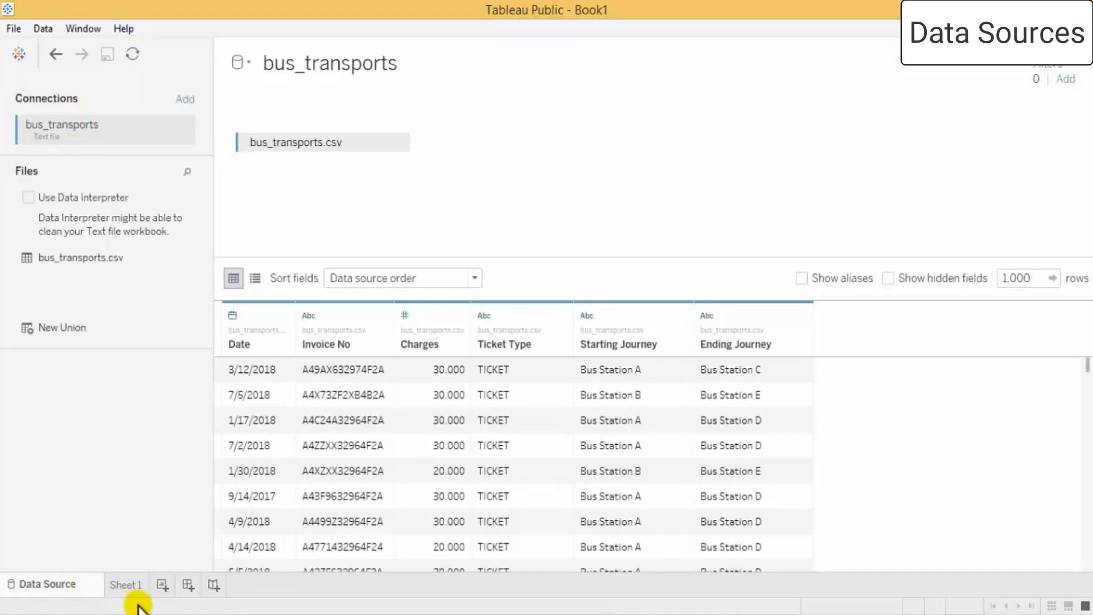
left_click(123, 584)
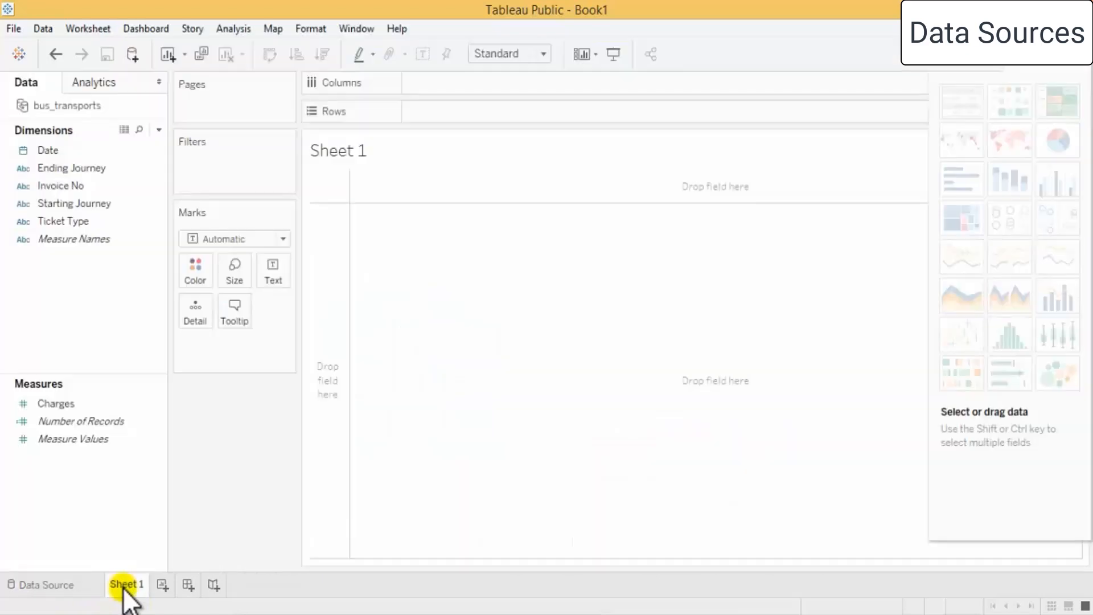
left_click(160, 130)
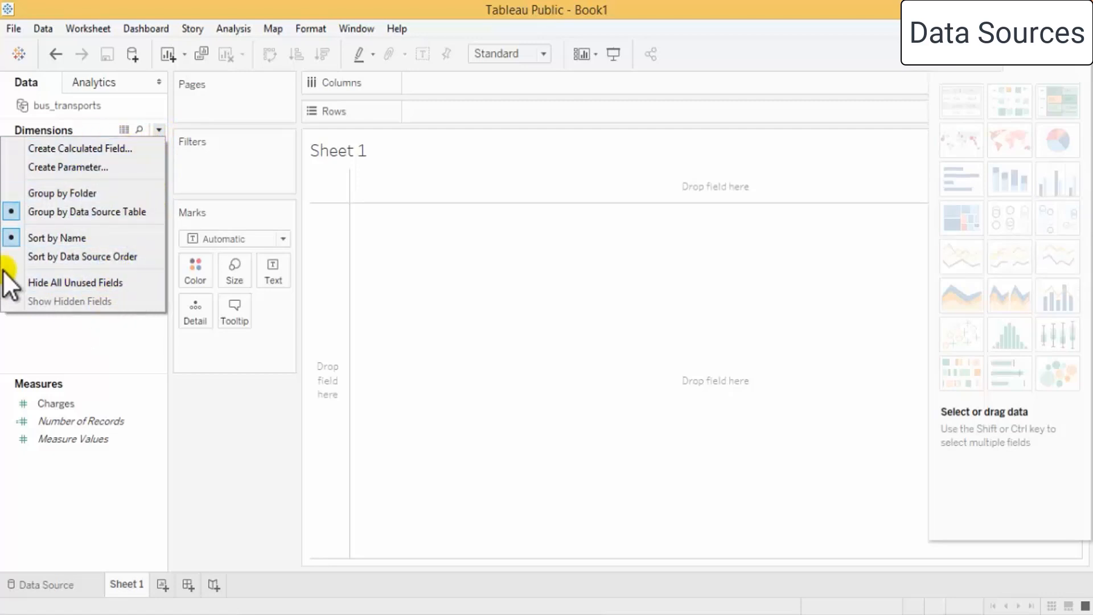
left_click(103, 339)
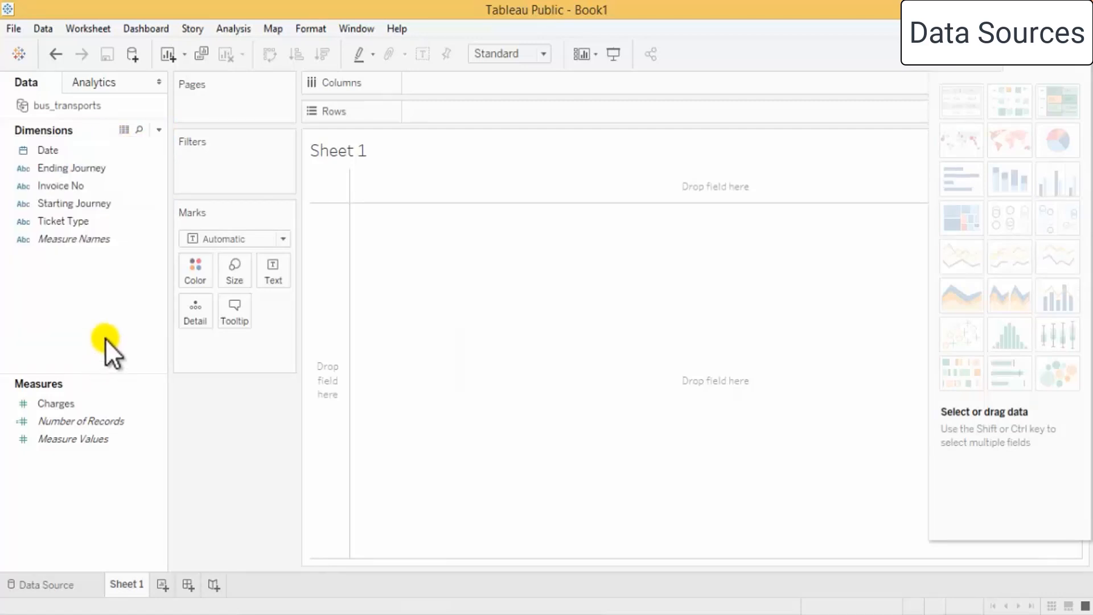
Step: Show the field search box in Sheet 1 and view the underlying bus_transports data
left_click(138, 130)
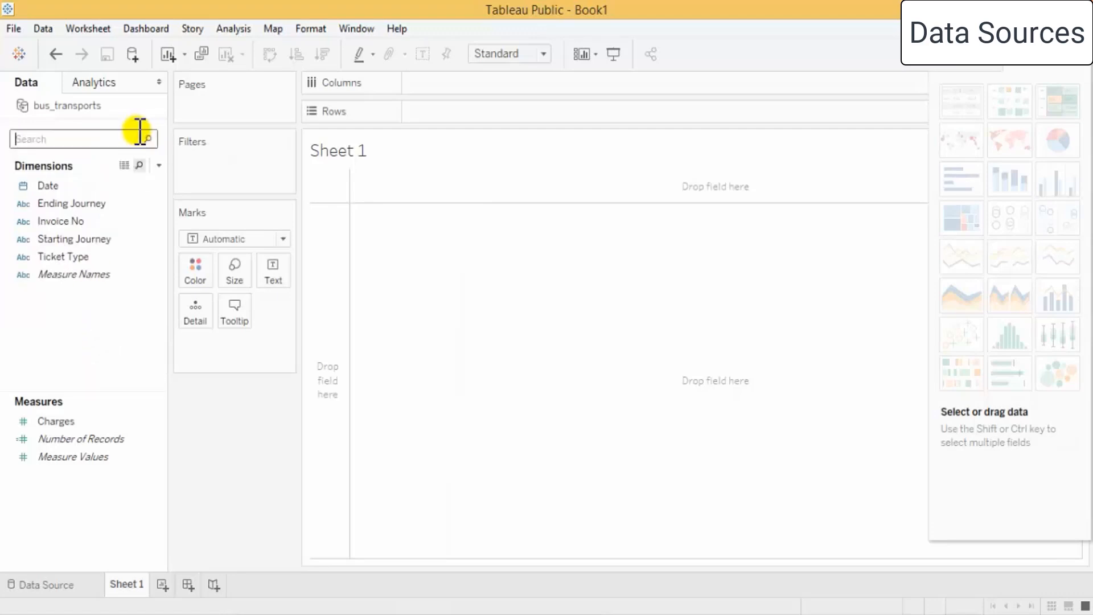
left_click(123, 166)
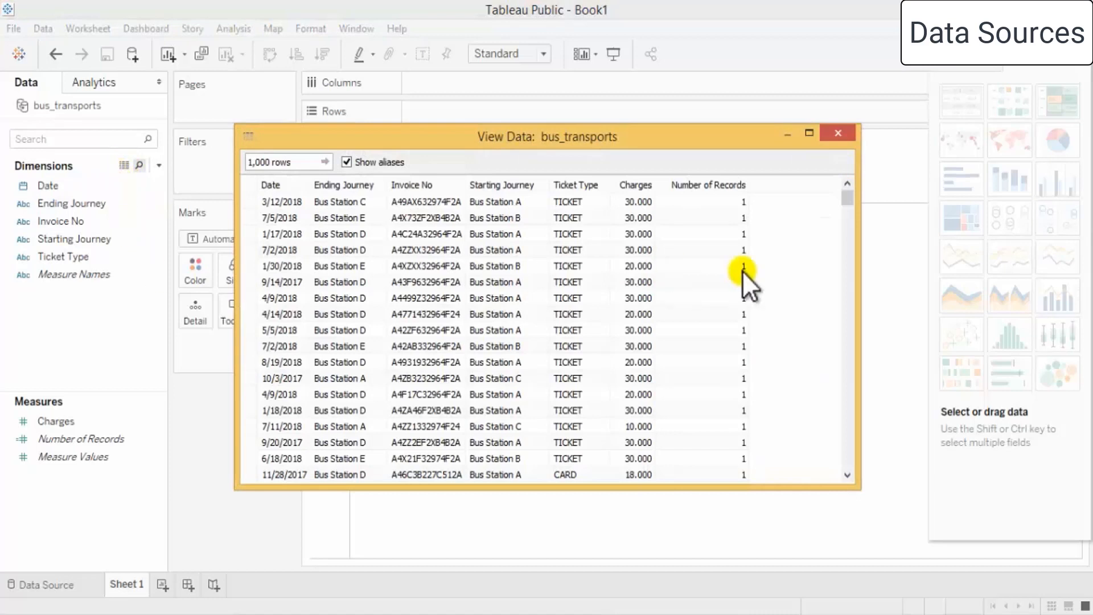
Step: Look through the underlying bus_transports rows down to the end of the table and close the data view
mouse_move(846, 196)
left_mouse_down()
mouse_move(857, 439)
mouse_move(872, 462)
mouse_move(818, 182)
mouse_move(828, 353)
mouse_move(821, 285)
mouse_move(840, 187)
mouse_move(853, 469)
mouse_move(843, 190)
left_mouse_up()
left_click_drag(848, 199, 859, 470)
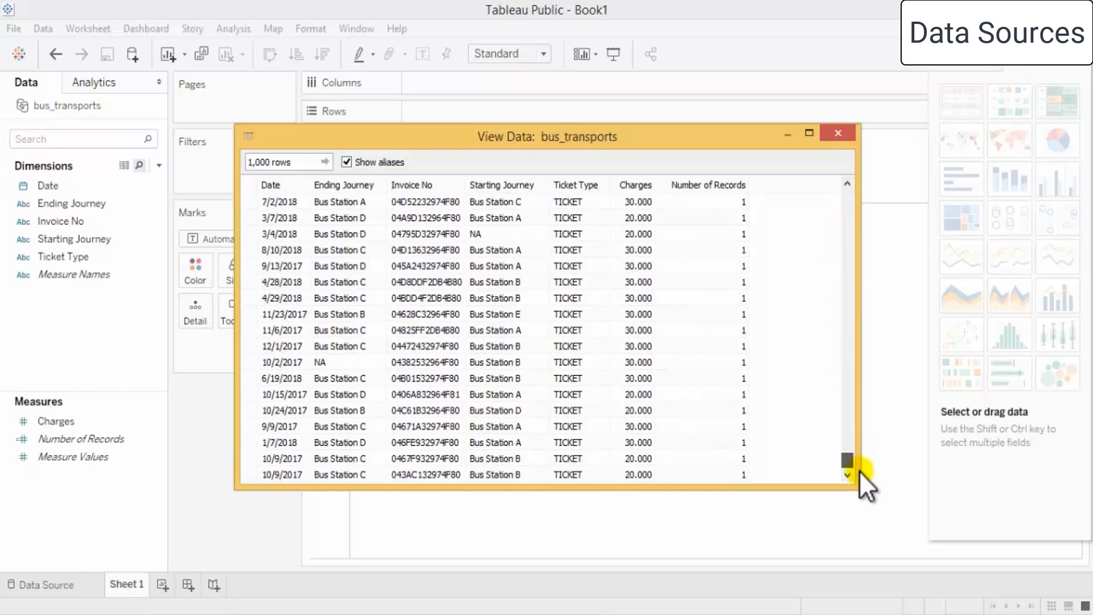
left_click(839, 133)
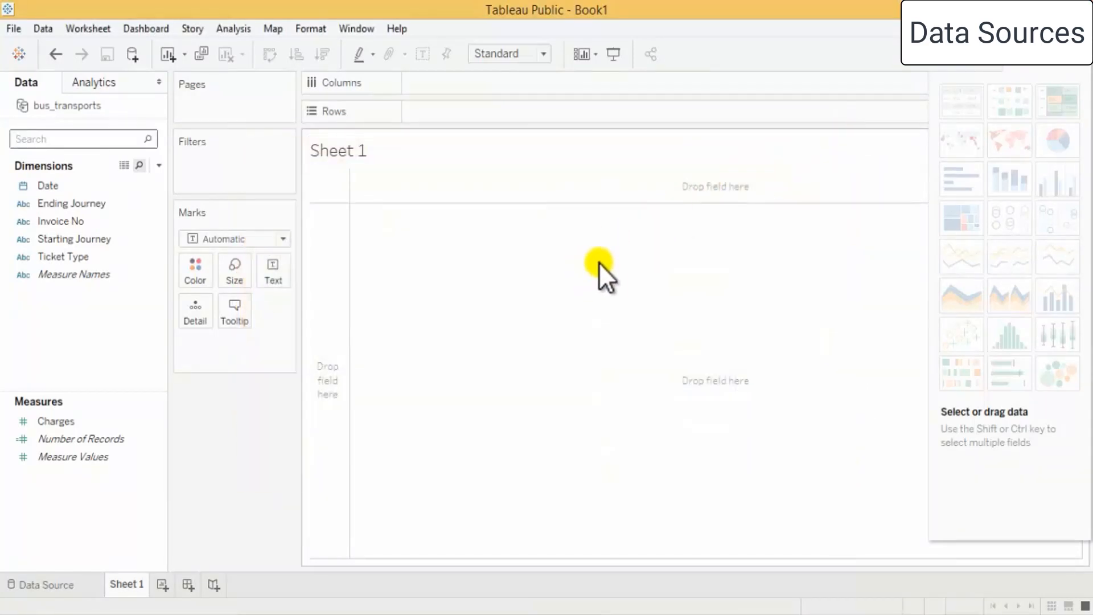
Step: Examine the dimensions and measures of Sheet 1, checking the options and description of Number of Records without choosing any
left_click(68, 185)
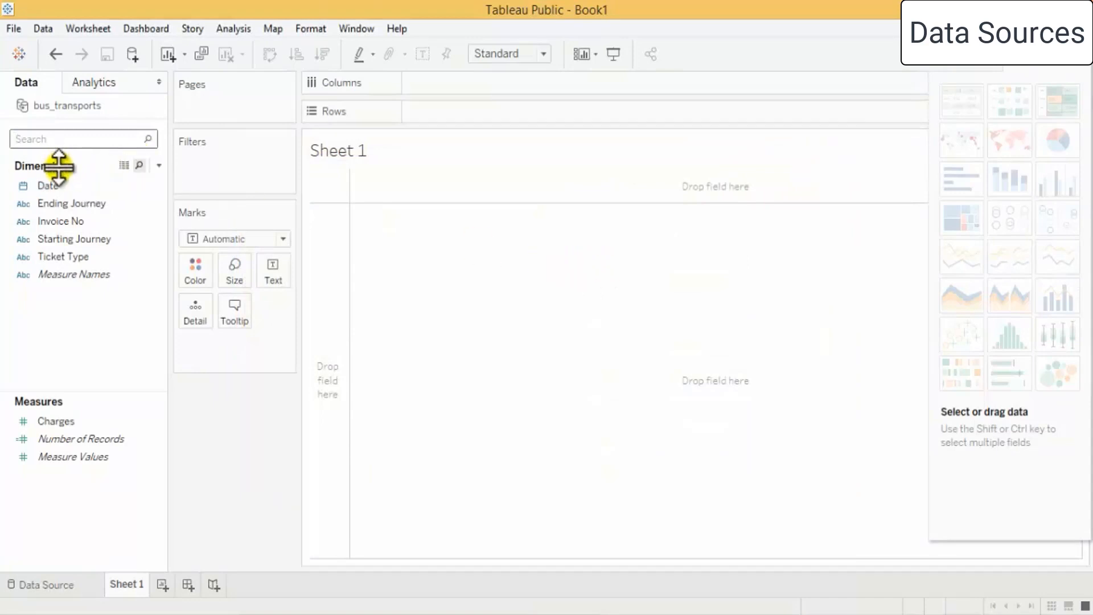
left_click(62, 240)
left_click(63, 251)
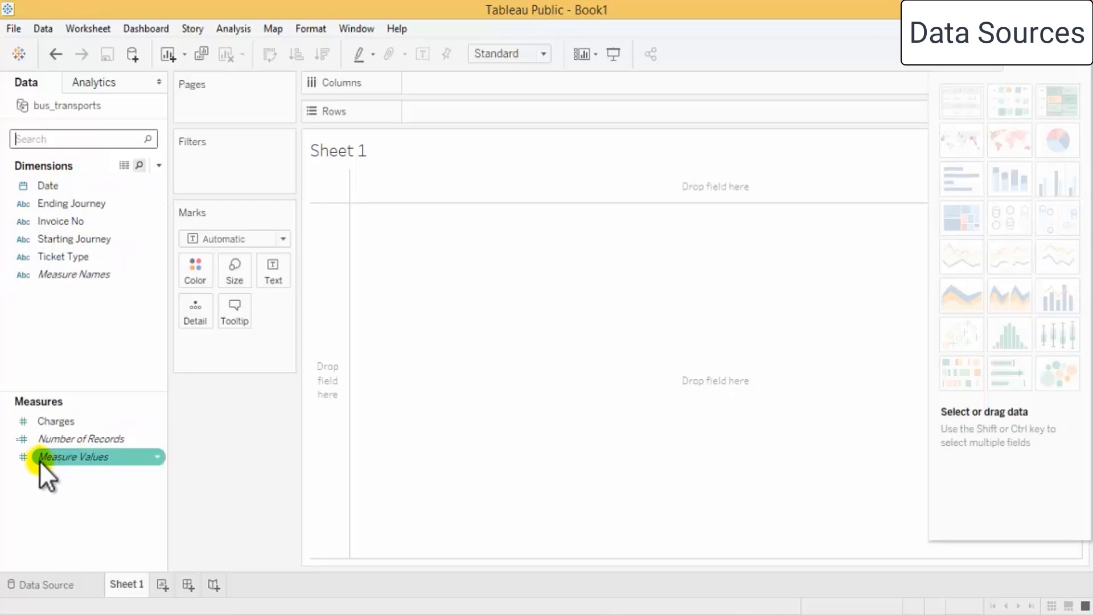
left_click(154, 440)
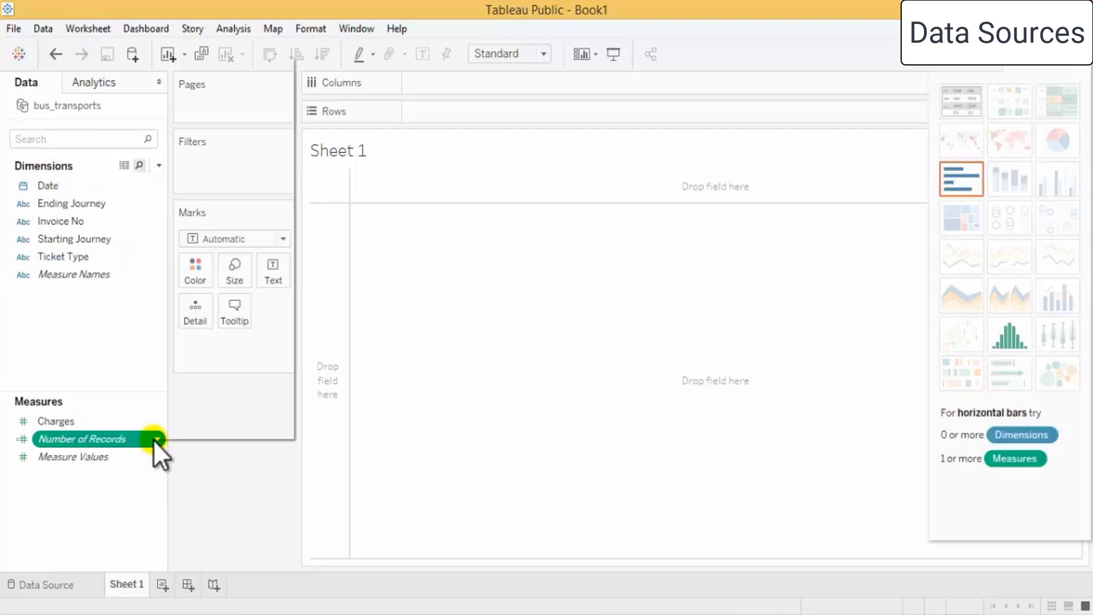
left_click(75, 336)
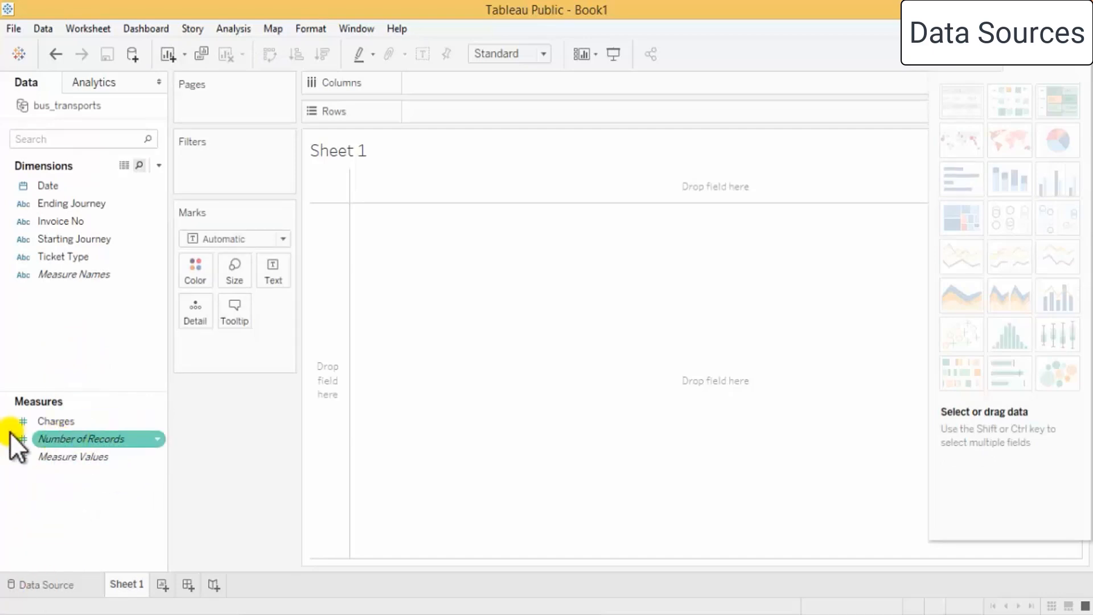
mouse_move(17, 446)
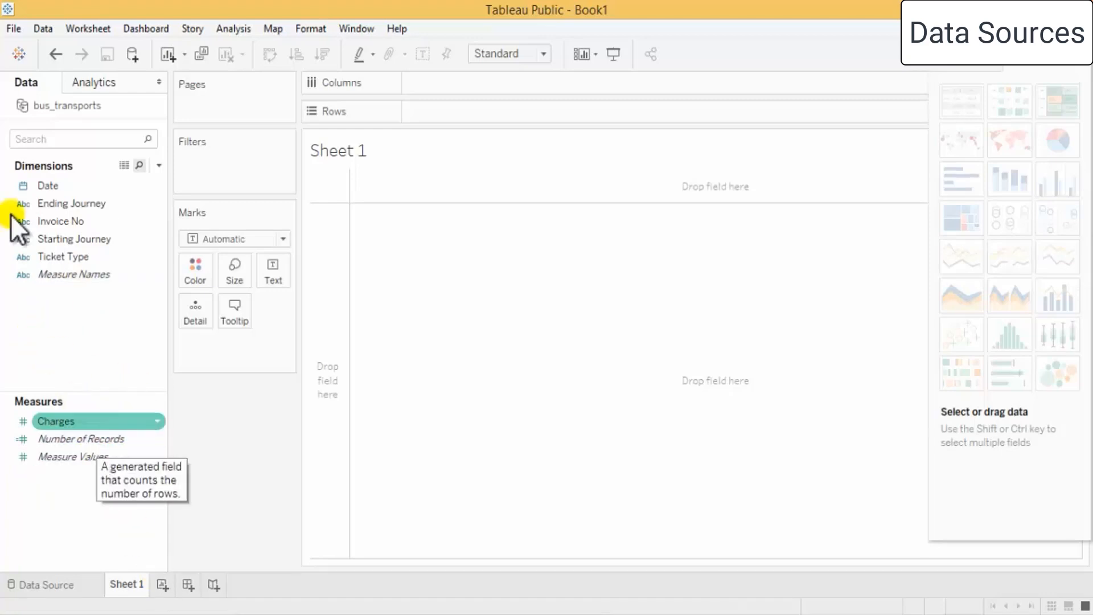
Step: View the underlying bus_transports data again in a maximized window, switch Show aliases off and on, and look through the rows
left_click(123, 165)
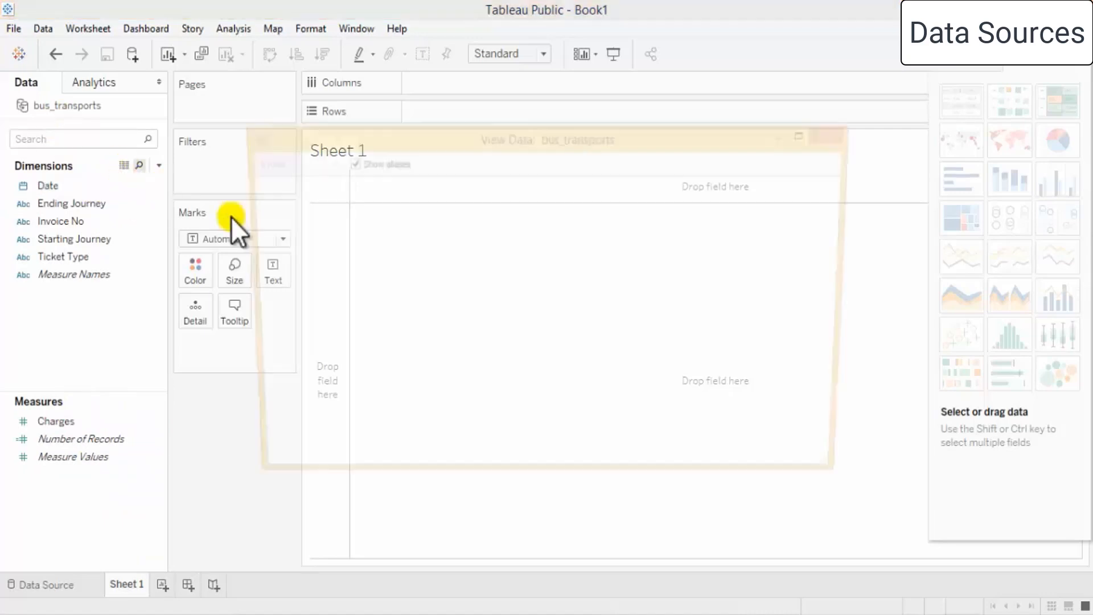
left_click(809, 133)
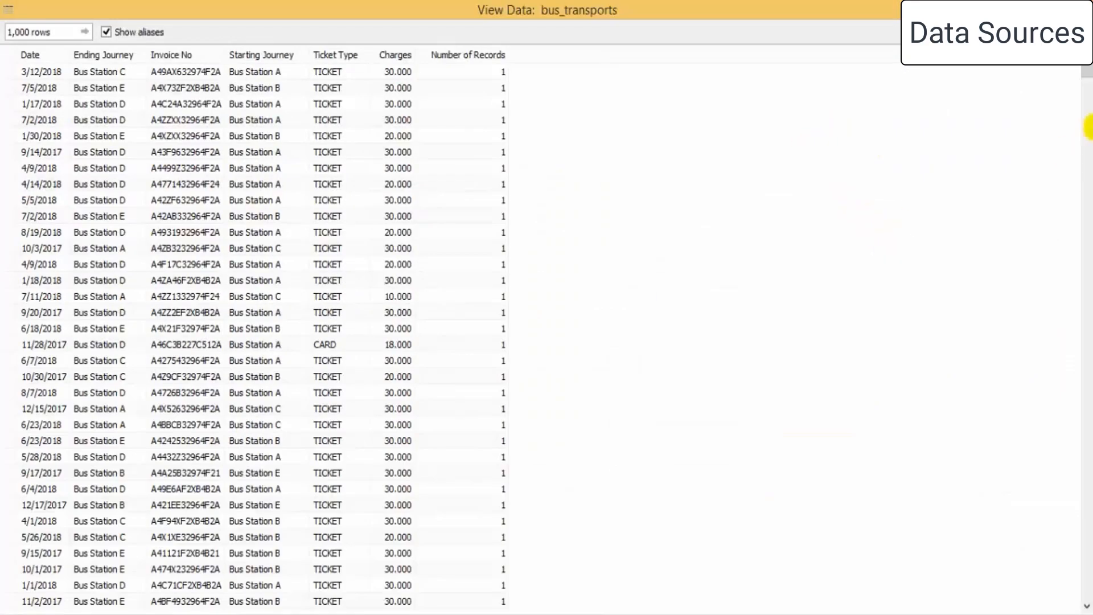
mouse_move(1087, 74)
left_mouse_down()
mouse_move(1086, 569)
mouse_move(1074, 127)
mouse_move(1088, 73)
left_mouse_up()
left_click(106, 32)
left_click(106, 32)
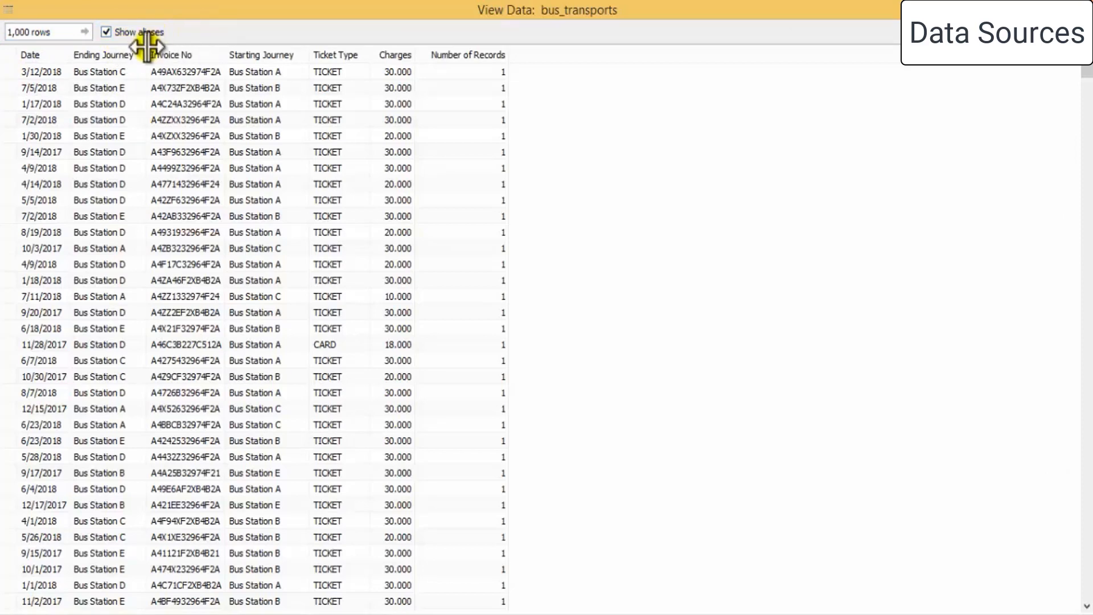
scroll(564, 333, "down", 2)
scroll(571, 330, "up", 2)
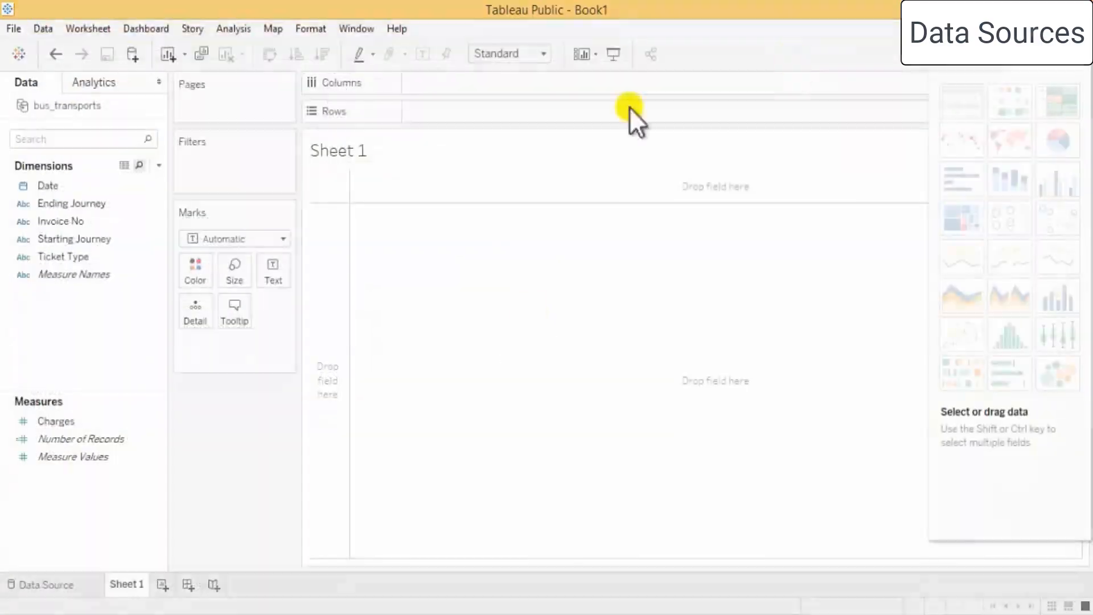